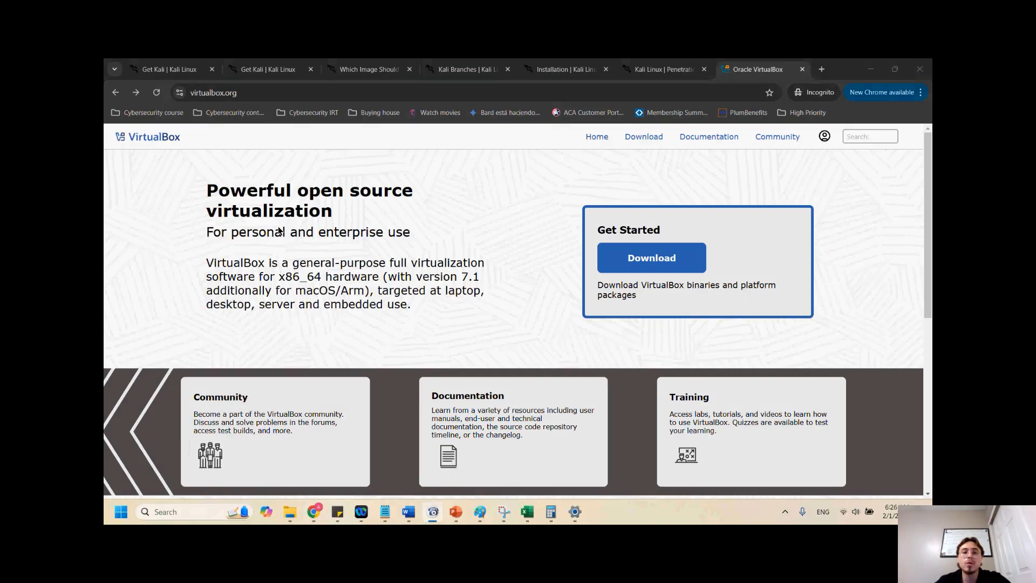
left_click(136, 206)
left_click(730, 83)
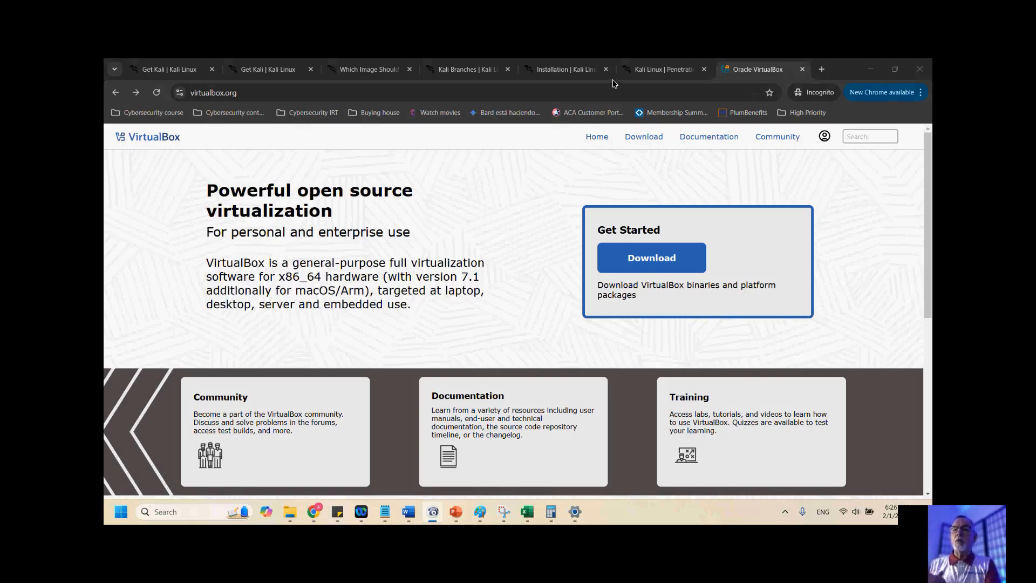
left_click(165, 216)
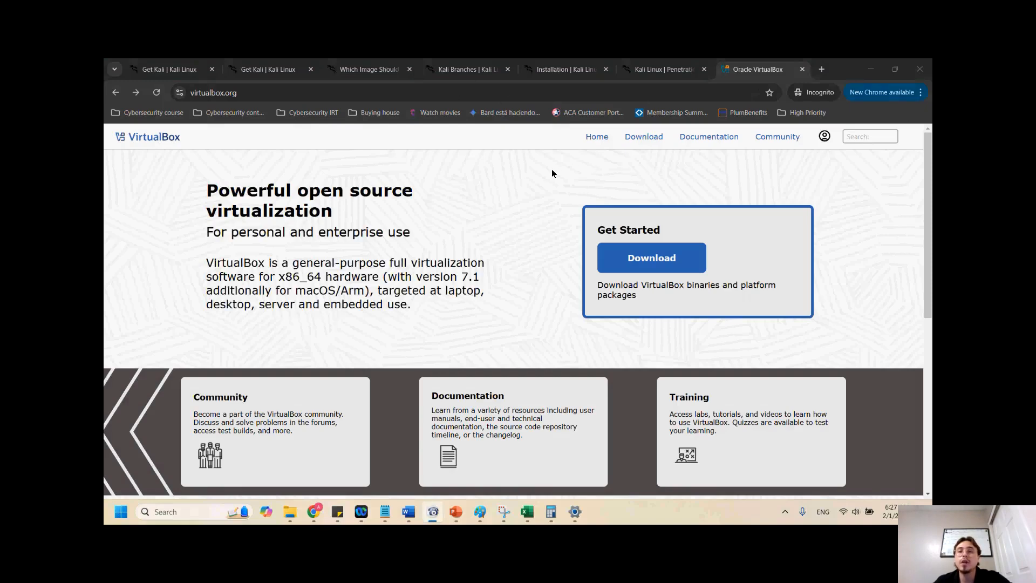
Browse the Kali Linux download page's installer image options
left_click(662, 69)
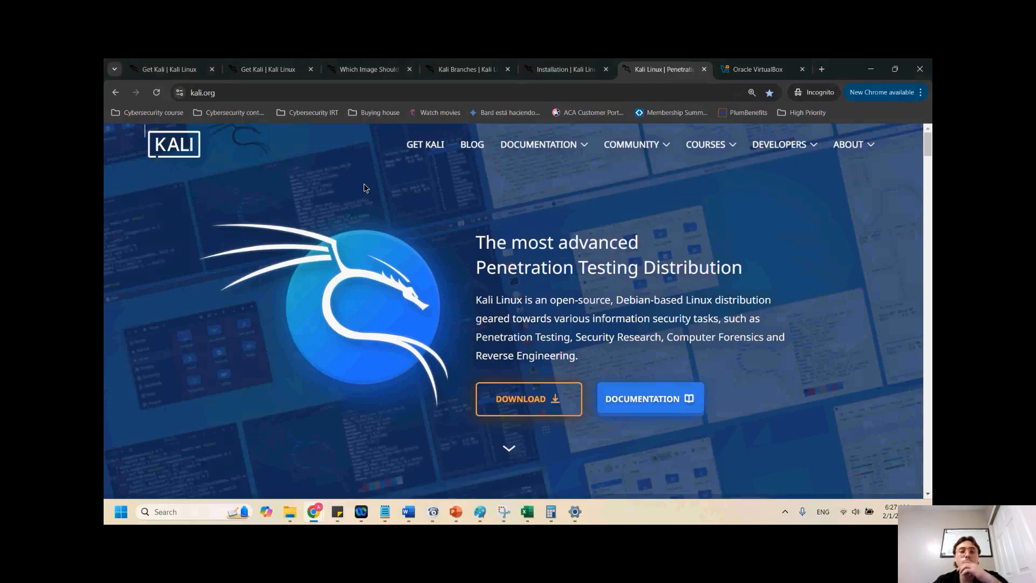
left_click(426, 149)
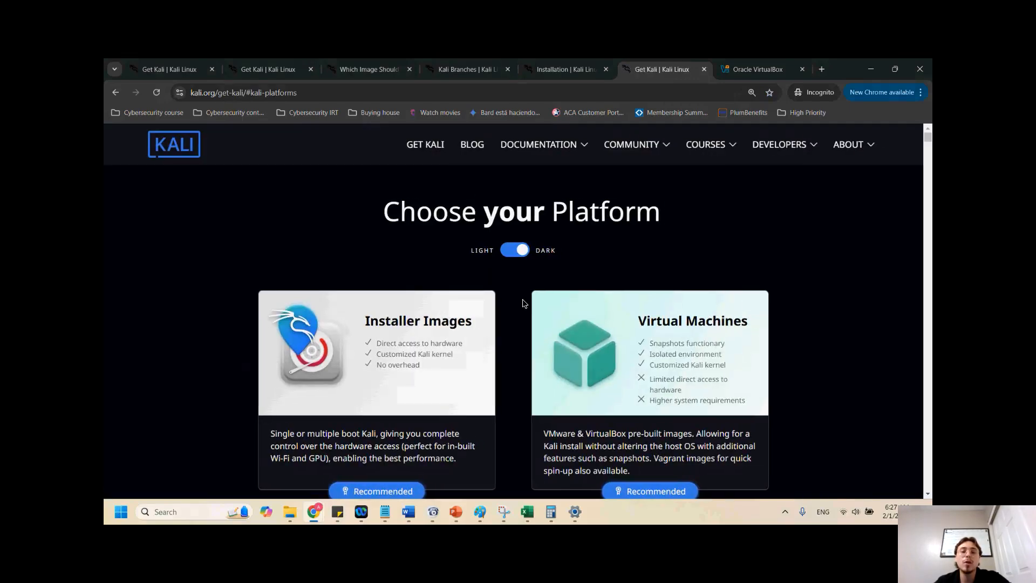
scroll(523, 303, "down", 10)
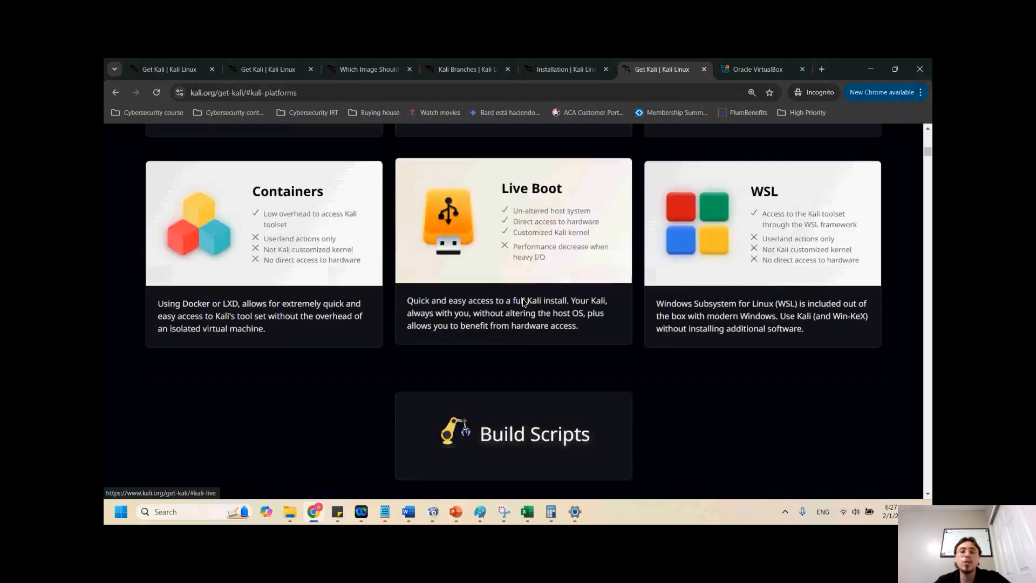
scroll(524, 303, "down", 5)
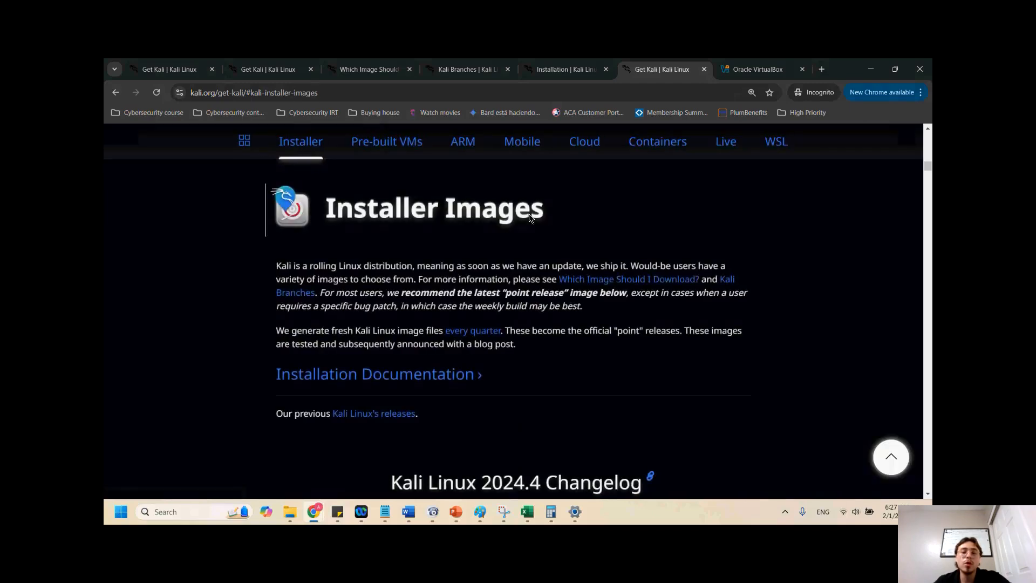
scroll(508, 388, "down", 1)
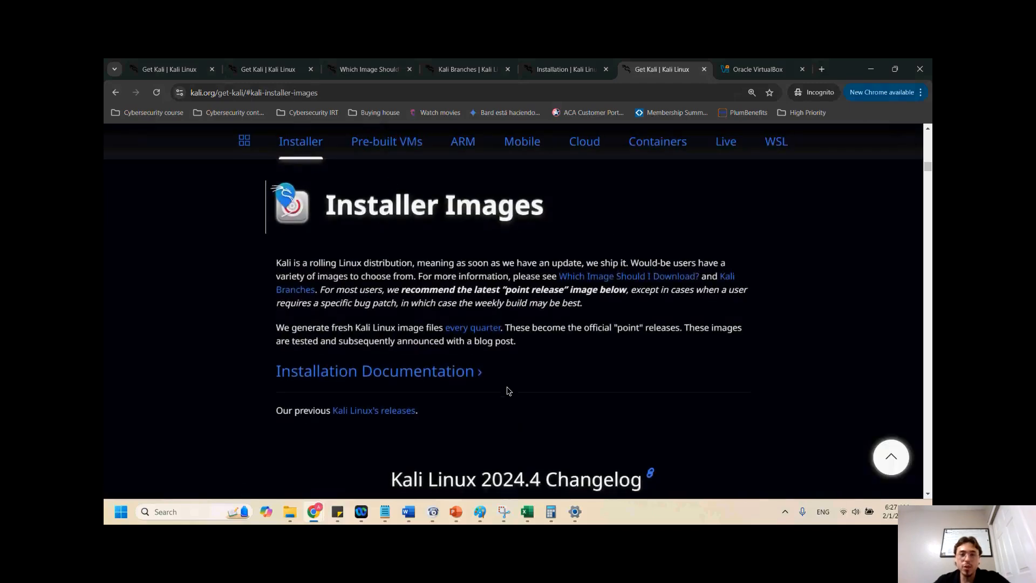
scroll(507, 390, "down", 4)
scroll(615, 432, "down", 1)
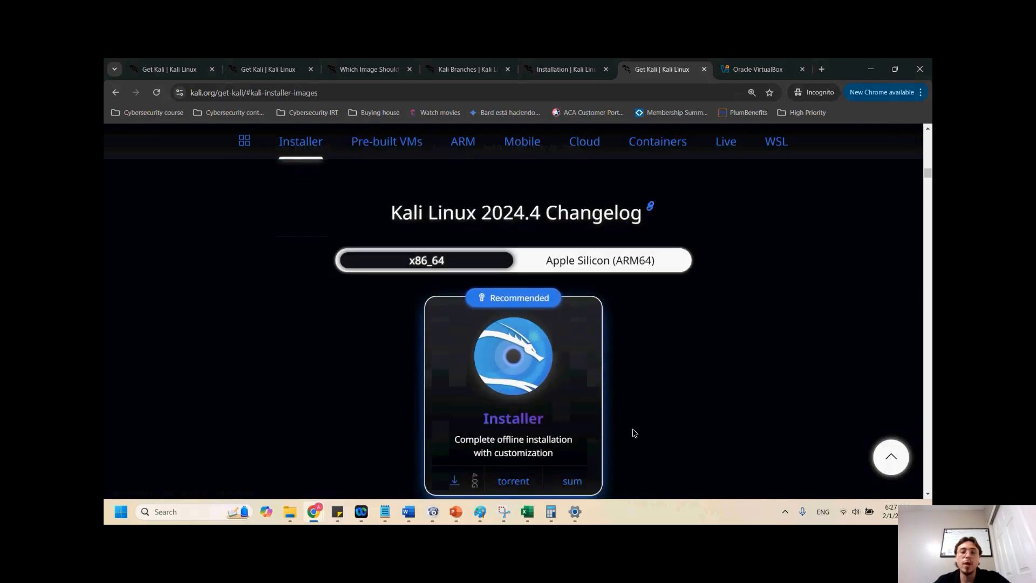
scroll(626, 416, "down", 1)
scroll(654, 397, "up", 2)
scroll(654, 396, "down", 2)
scroll(542, 364, "up", 4)
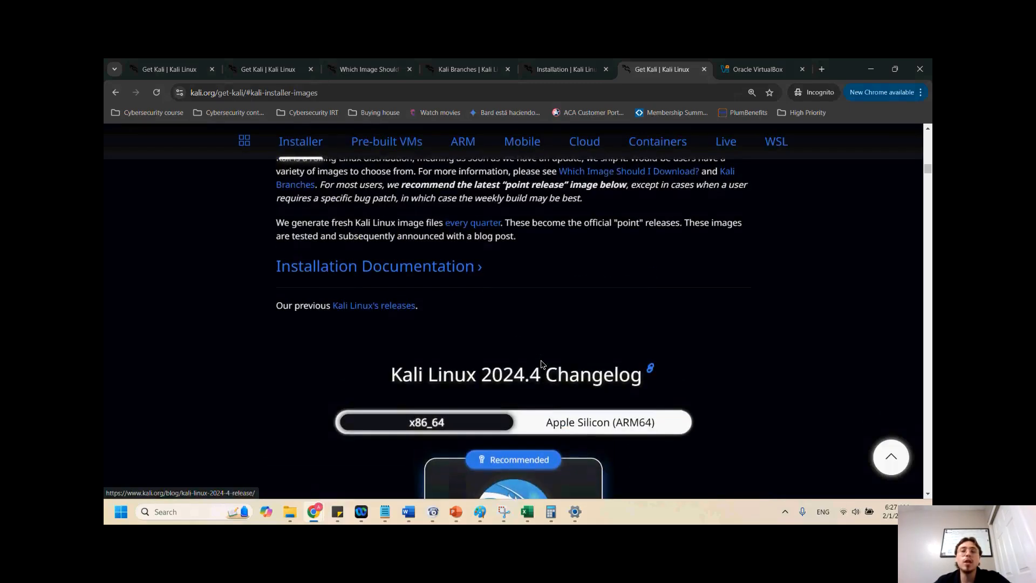
scroll(542, 363, "down", 8)
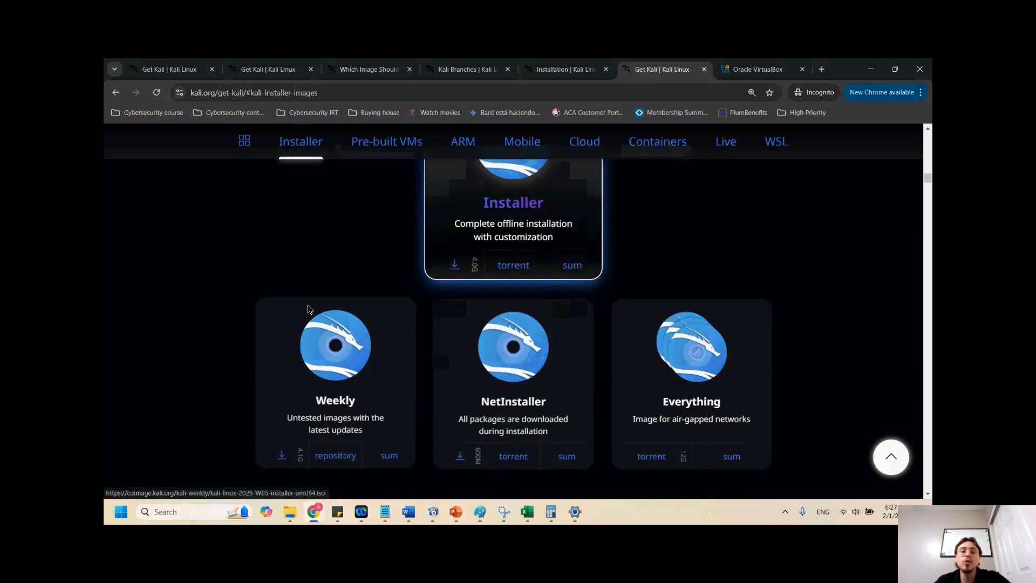
scroll(666, 343, "up", 3)
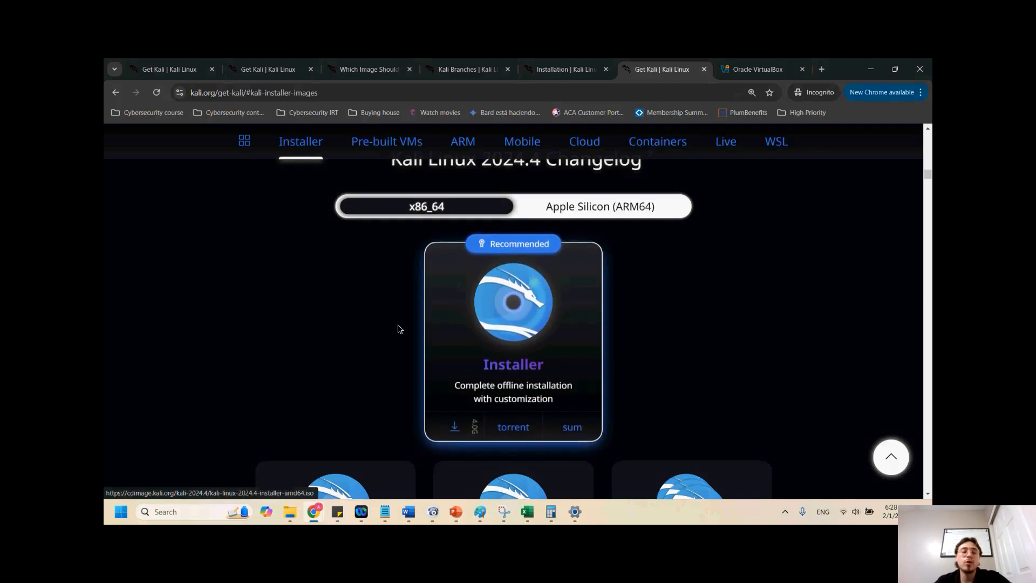
Open the VirtualBox downloads page in the VirtualBox browser tab
left_click(752, 73)
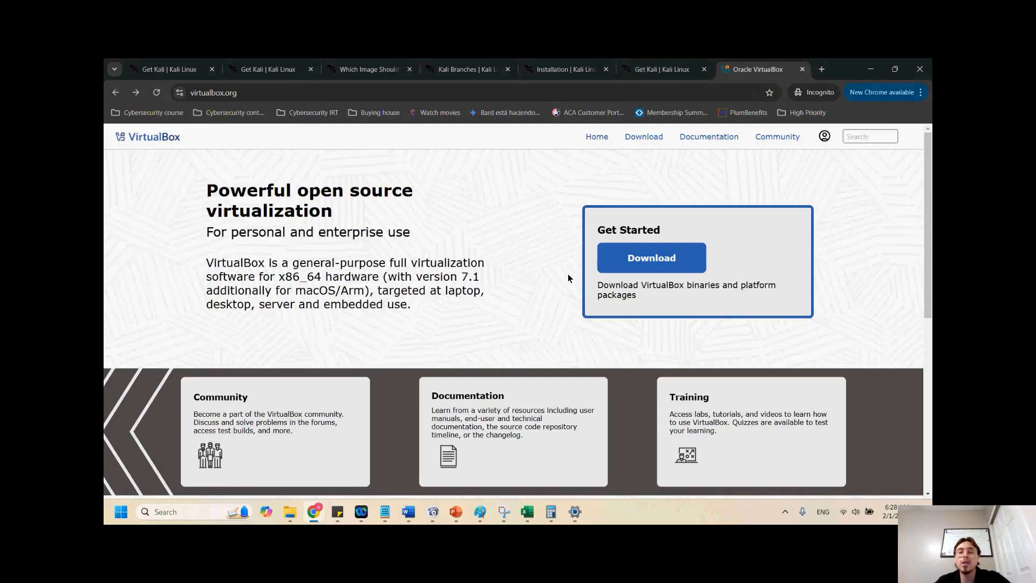
left_click(643, 138)
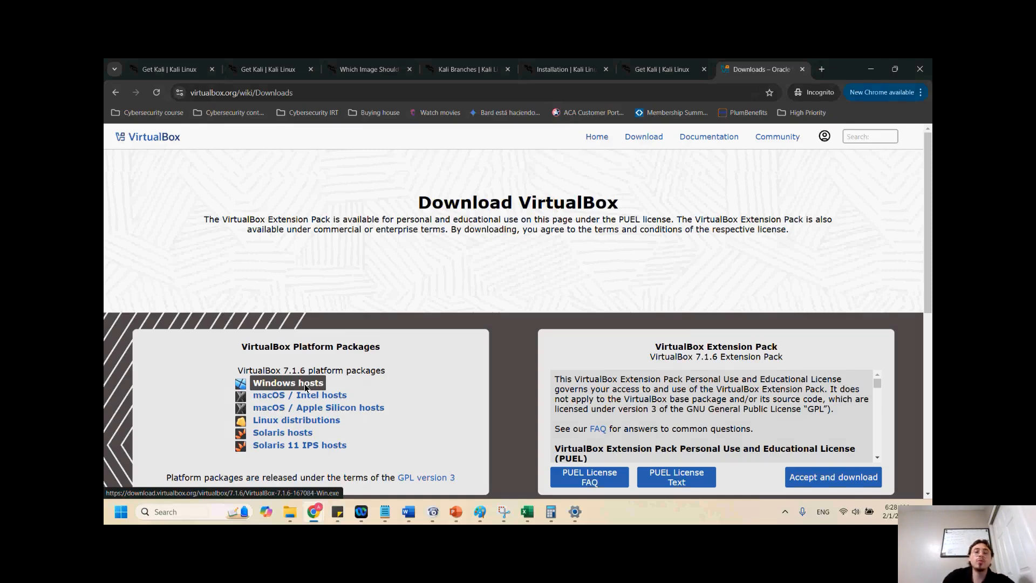
Open the Downloads folder in File Explorer and launch the VirtualBox-7.1.4 installer
mouse_move(298, 519)
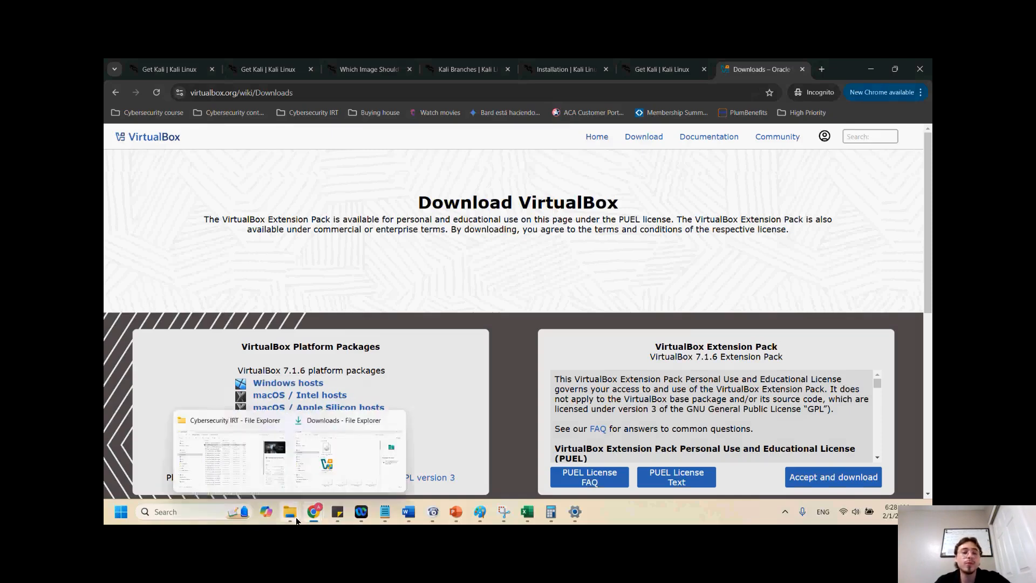
left_click(378, 430)
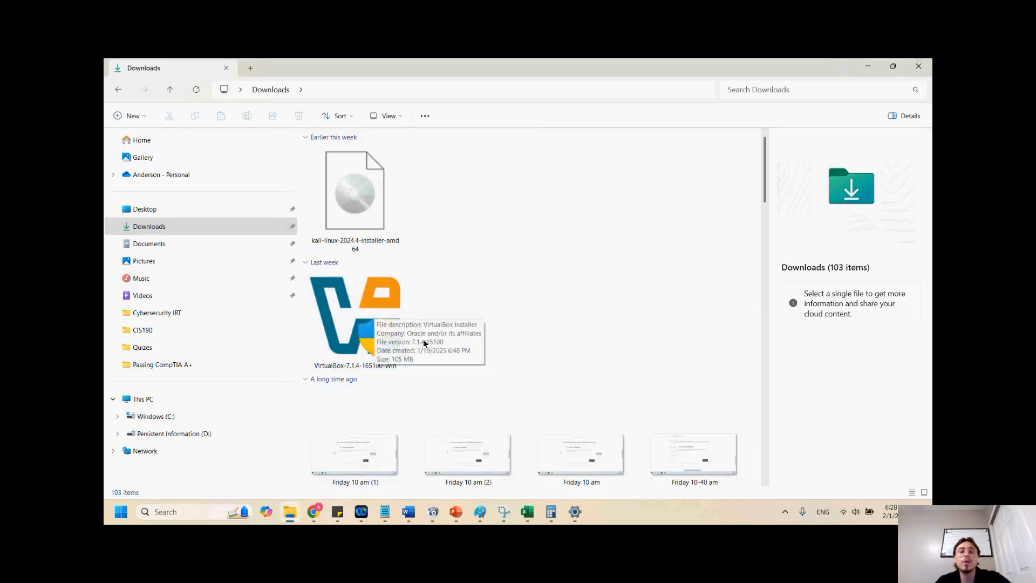
left_click(359, 311)
double_click(359, 309)
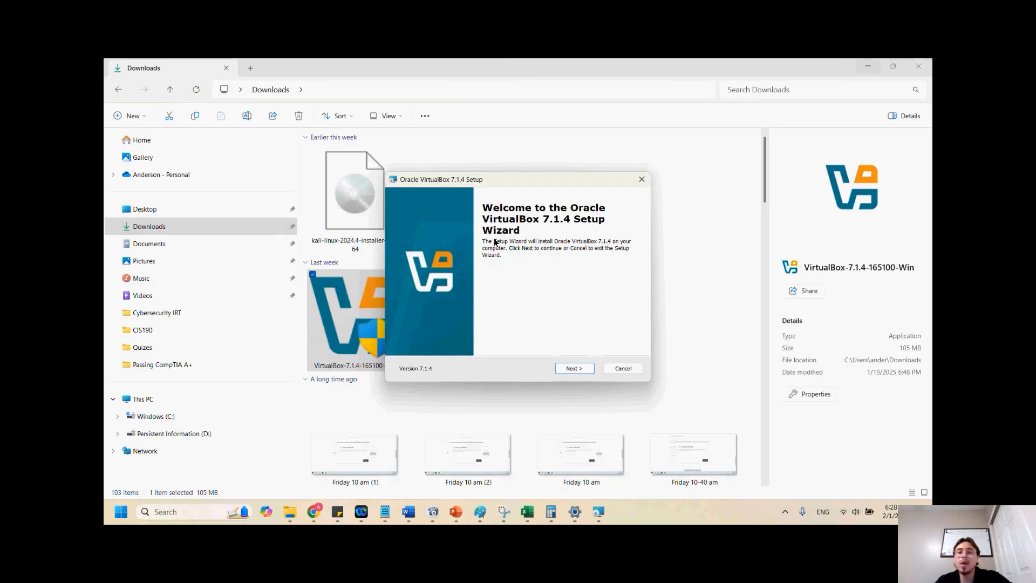
Proceed through the VirtualBox setup wizard with default options, accepting the network interfaces warning, and start installing
left_click(575, 369)
left_click(406, 327)
left_click(574, 369)
left_click(581, 372)
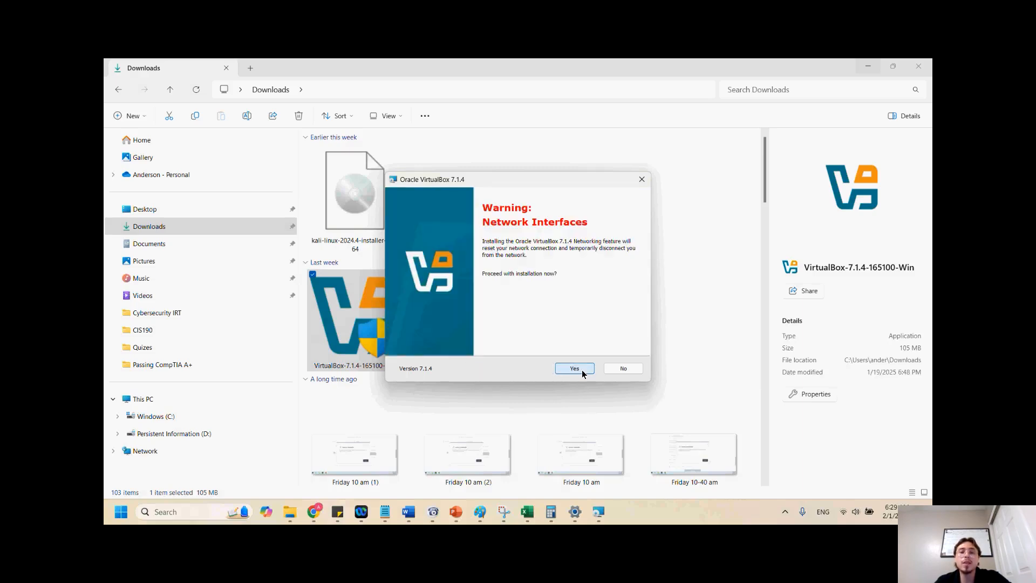
left_click(575, 369)
left_click(577, 369)
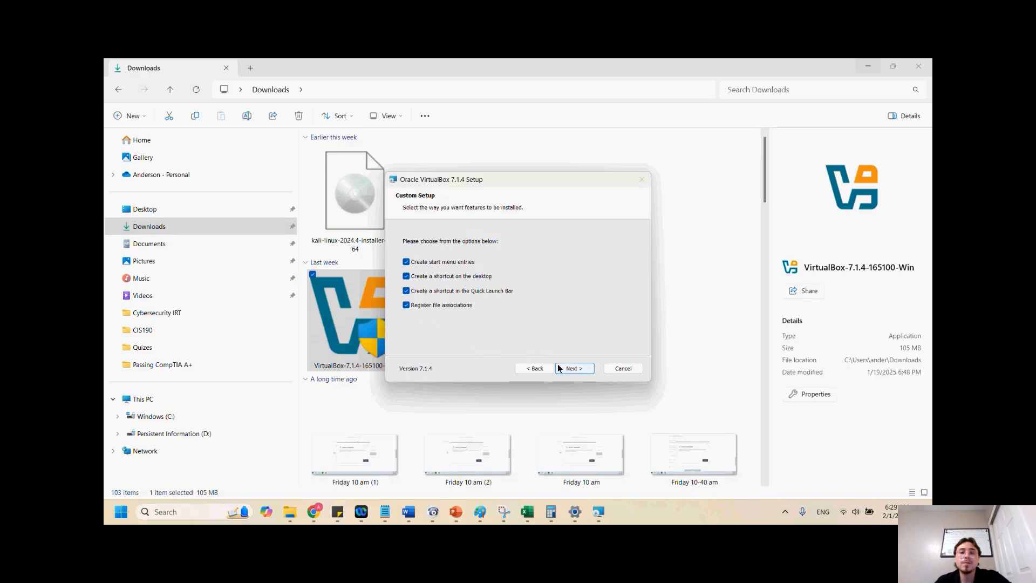
left_click(567, 369)
left_click(571, 368)
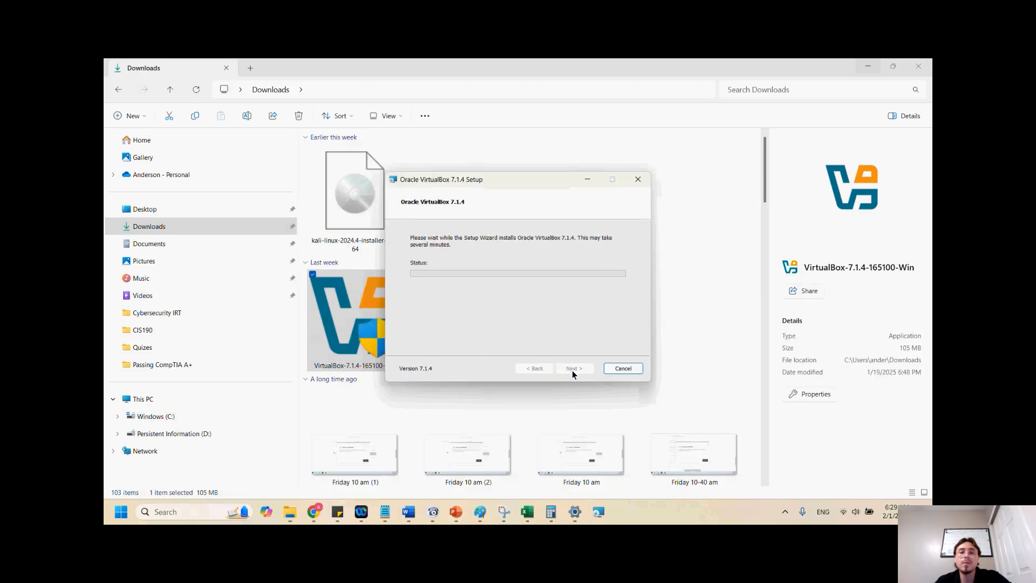
Finish the VirtualBox installation with the option to start VirtualBox after installation enabled
left_click(868, 66)
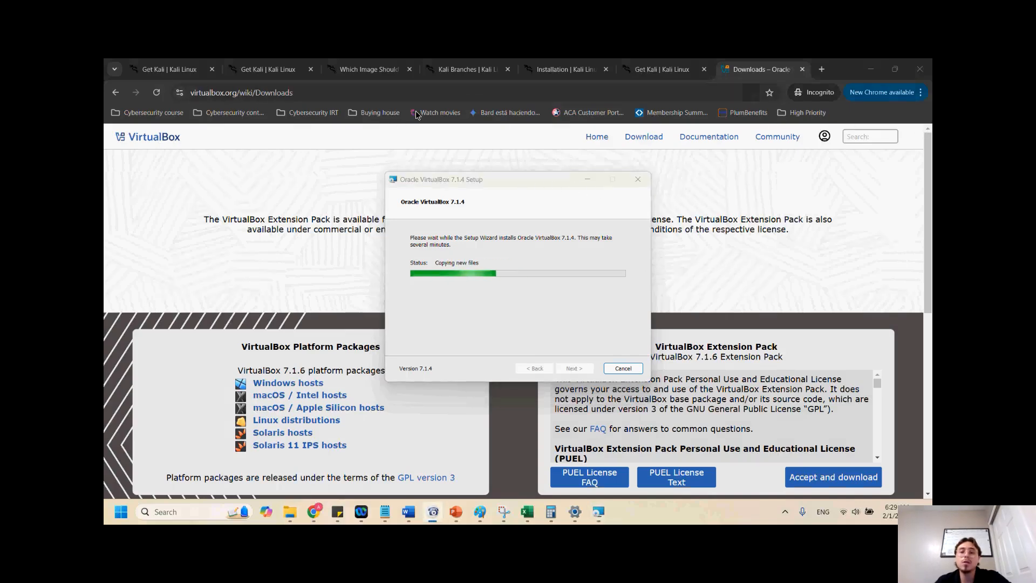
left_click_drag(515, 182, 475, 176)
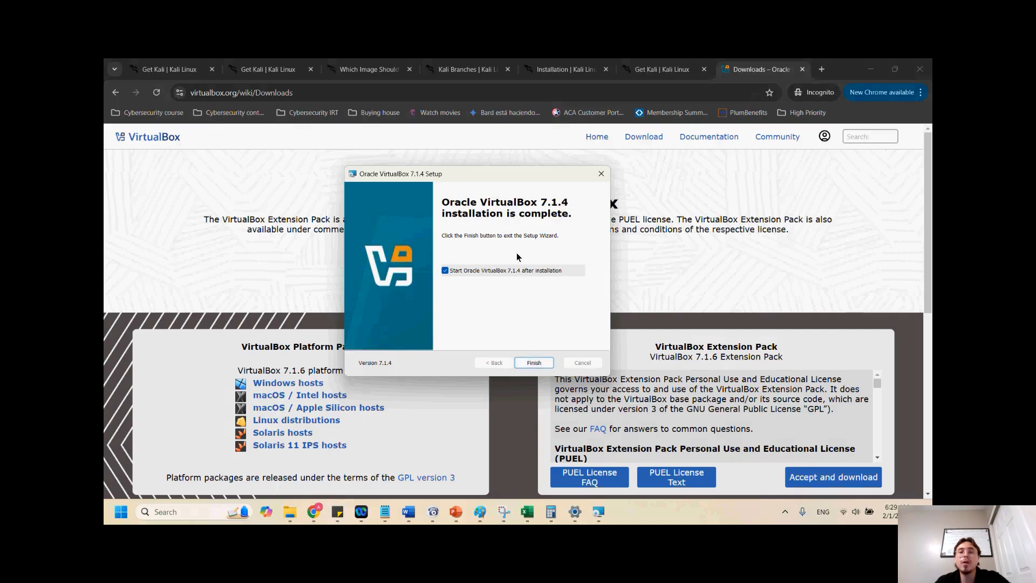
key("alt")
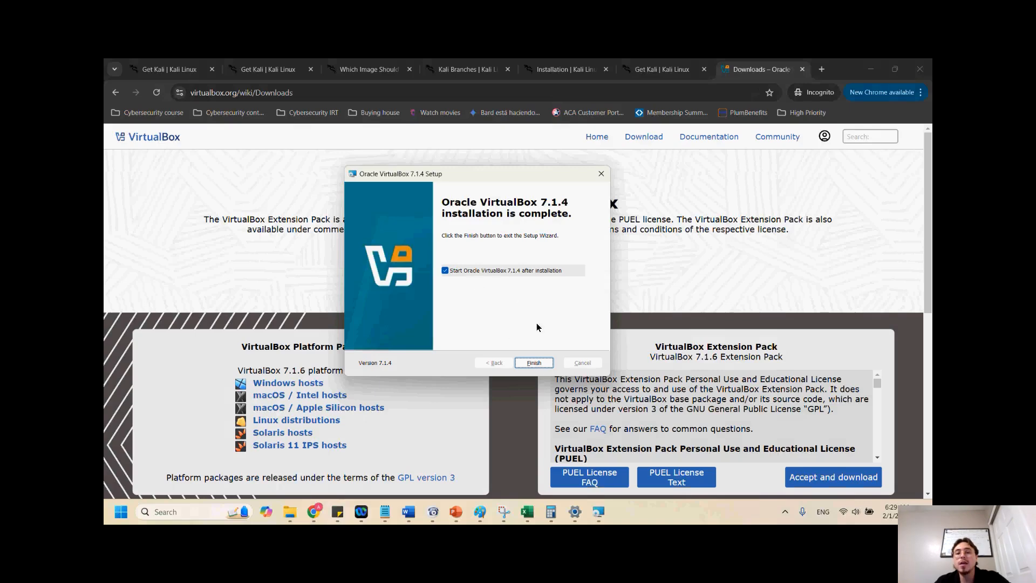
left_click(535, 365)
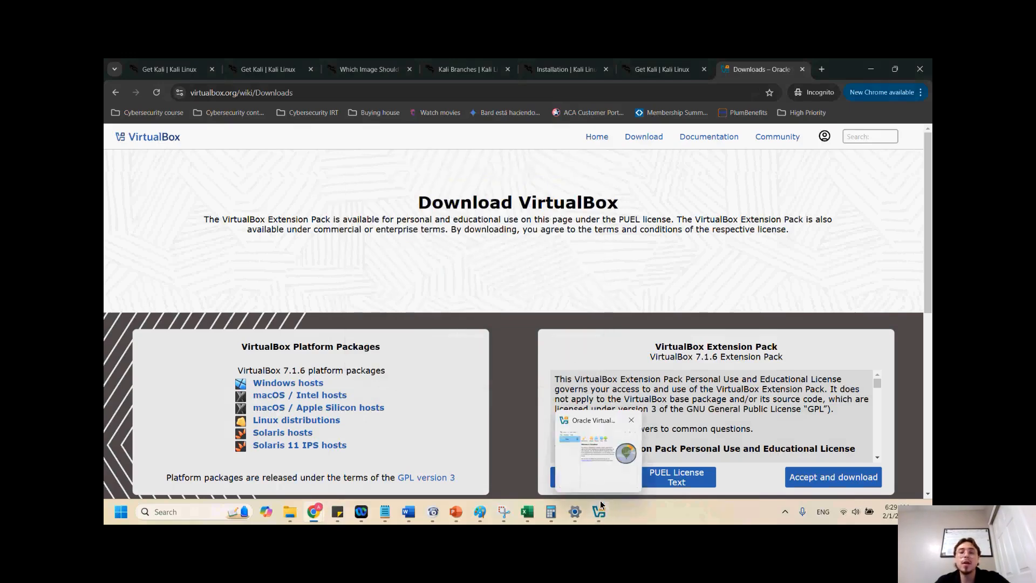
Bring the newly opened VirtualBox Manager window forward and position it
left_click(601, 504)
left_click_drag(521, 190, 481, 156)
left_click(536, 161)
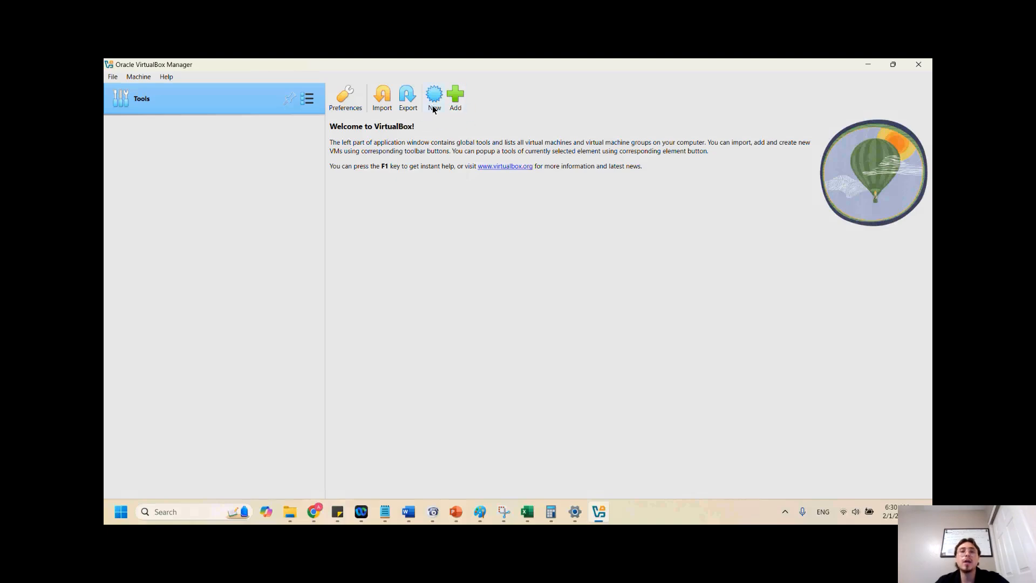
Switch to PowerPoint and review the slides on setting up the virtual machine, then return to VirtualBox
left_click(457, 513)
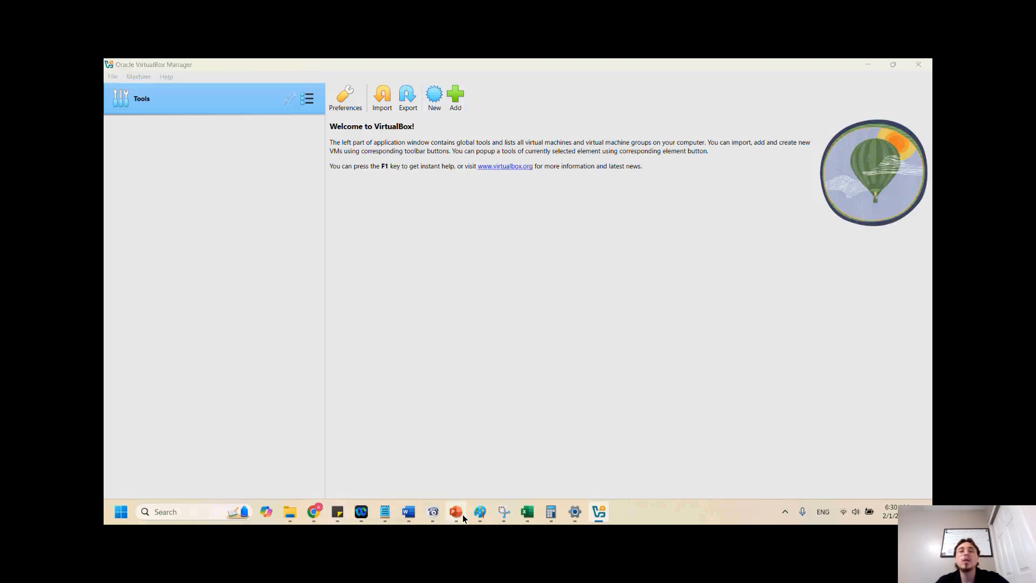
scroll(192, 354, "up", 5)
scroll(192, 354, "up", 1)
left_click(171, 289)
scroll(171, 291, "up", 3)
left_click(168, 303)
left_click(166, 264)
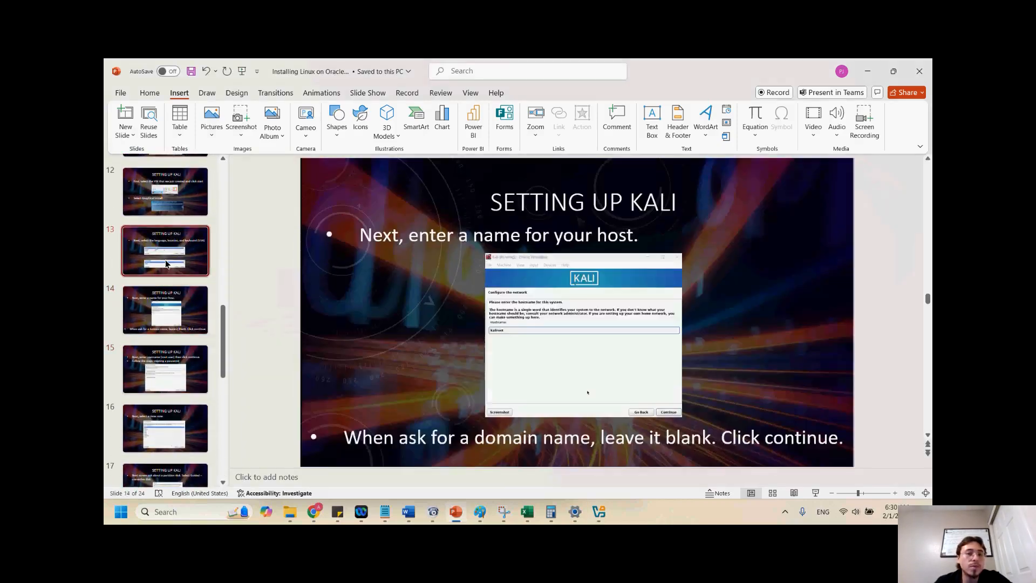
scroll(170, 243, "up", 3)
left_click(176, 227)
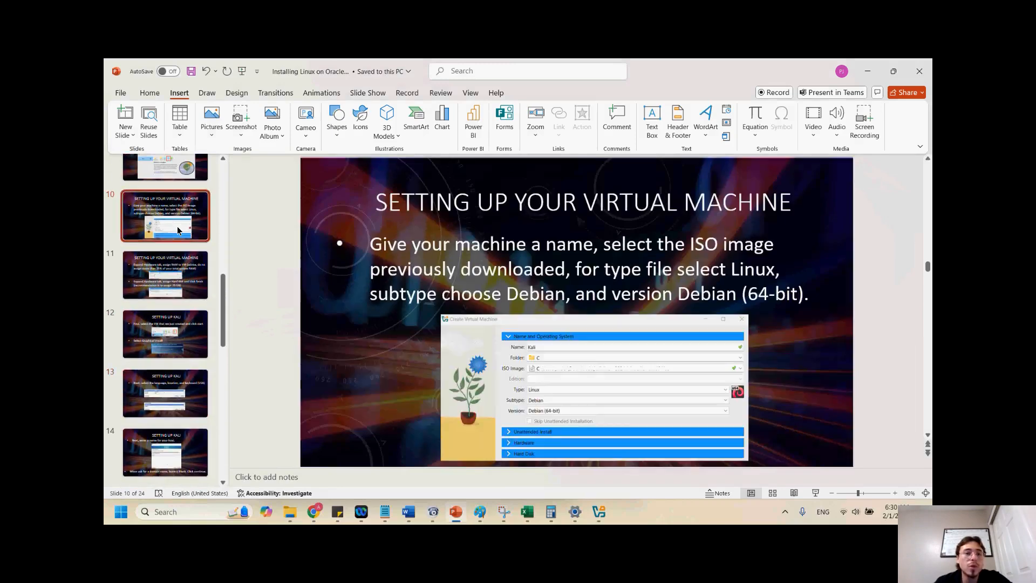
scroll(177, 226, "up", 1)
left_click(170, 205)
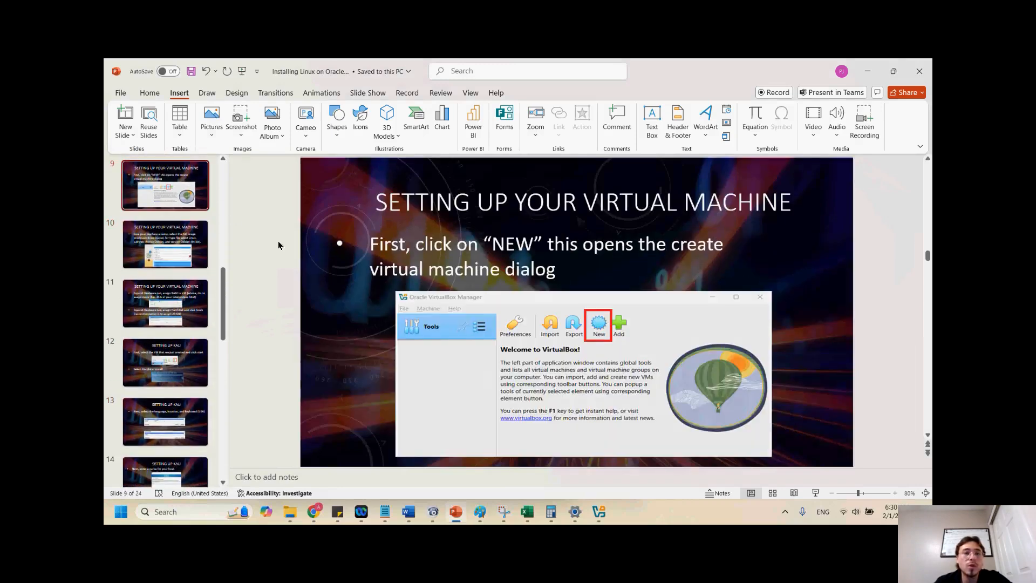
key("alt+Tab")
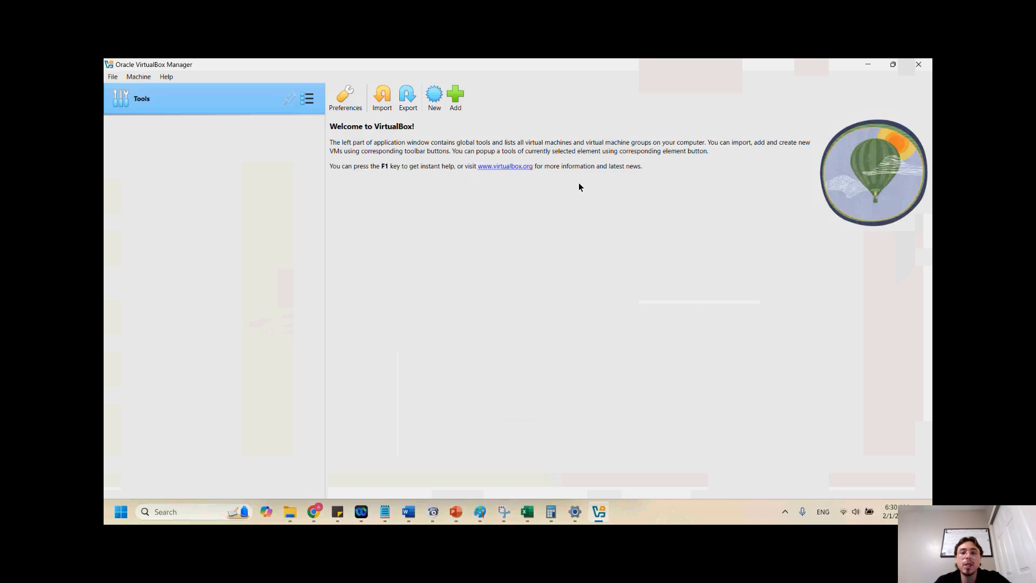
Create a new virtual machine named Cyberclass using the kali-linux-2024.4-installer-amd64.iso image
left_click(436, 98)
left_click_drag(514, 140, 450, 153)
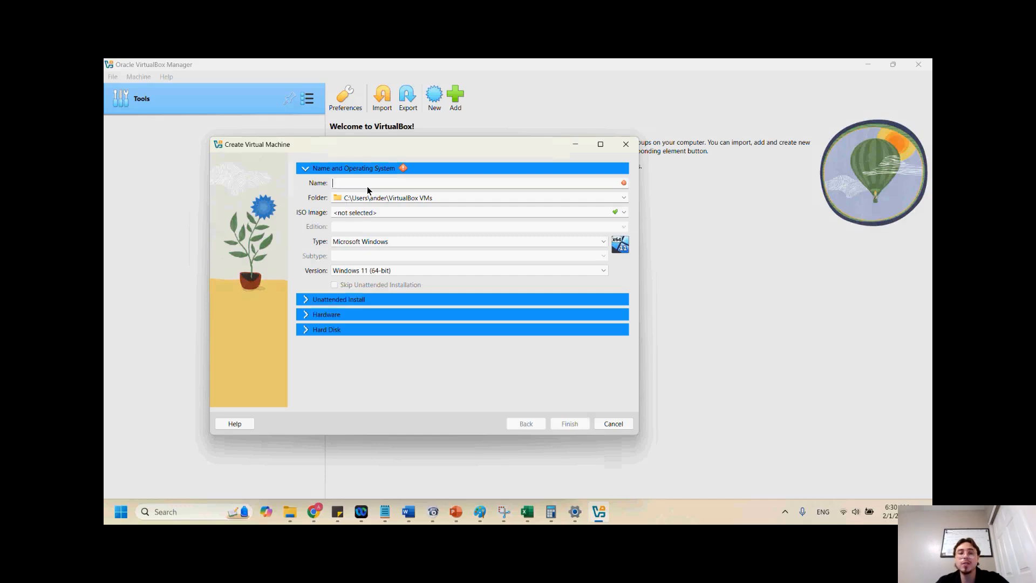
type("C")
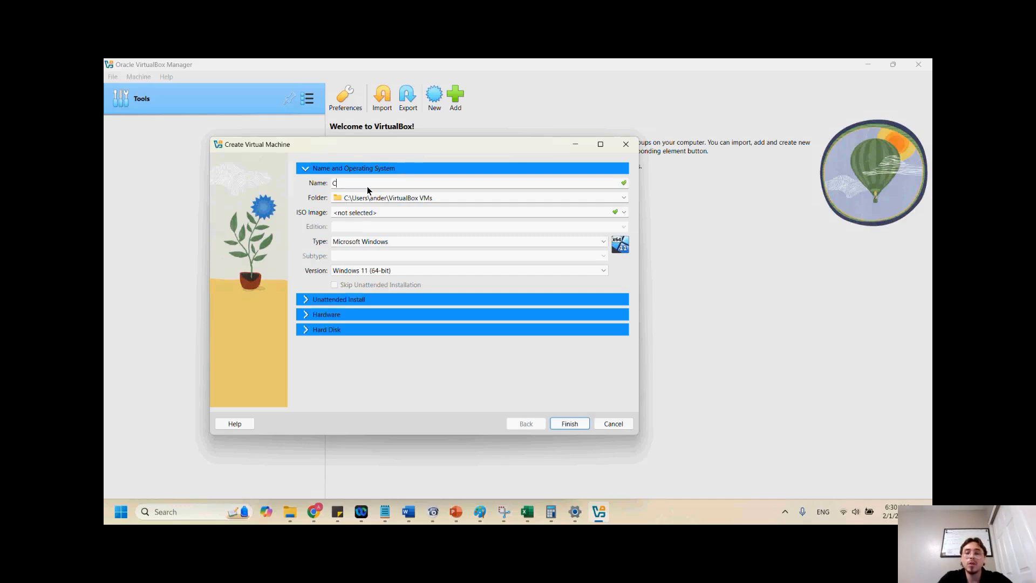
key("BackSpace")
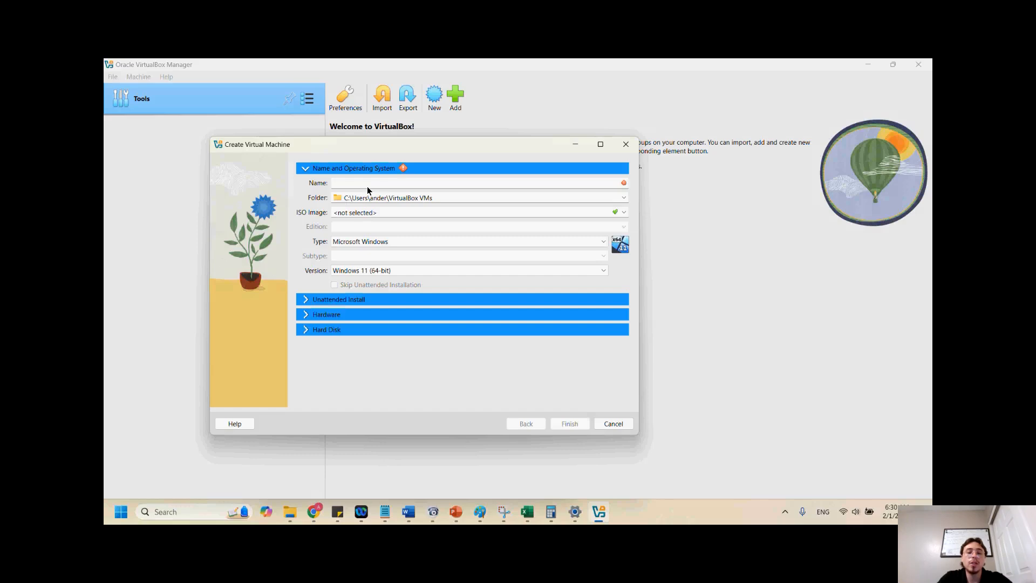
type("Cyberclass")
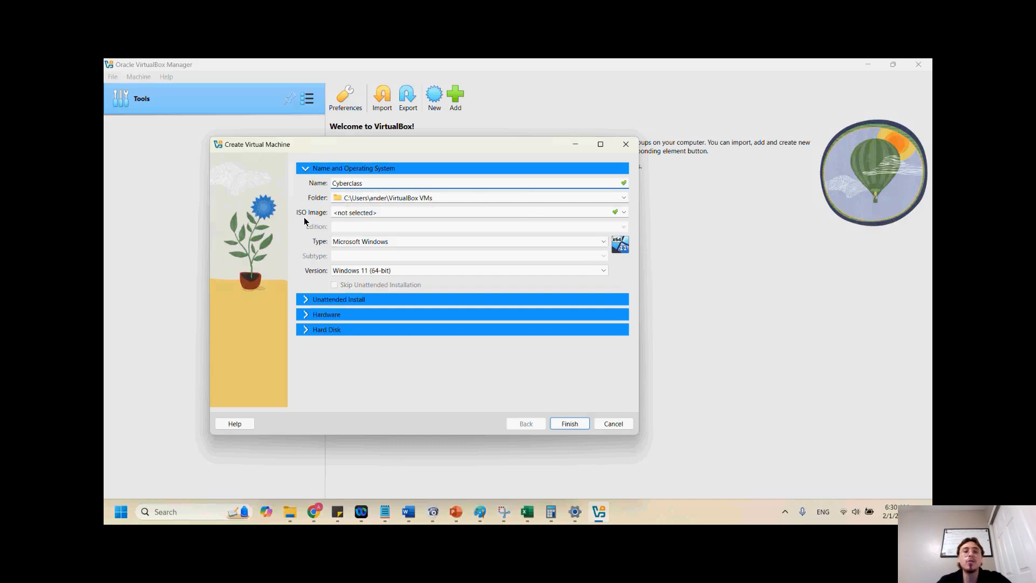
left_click(625, 212)
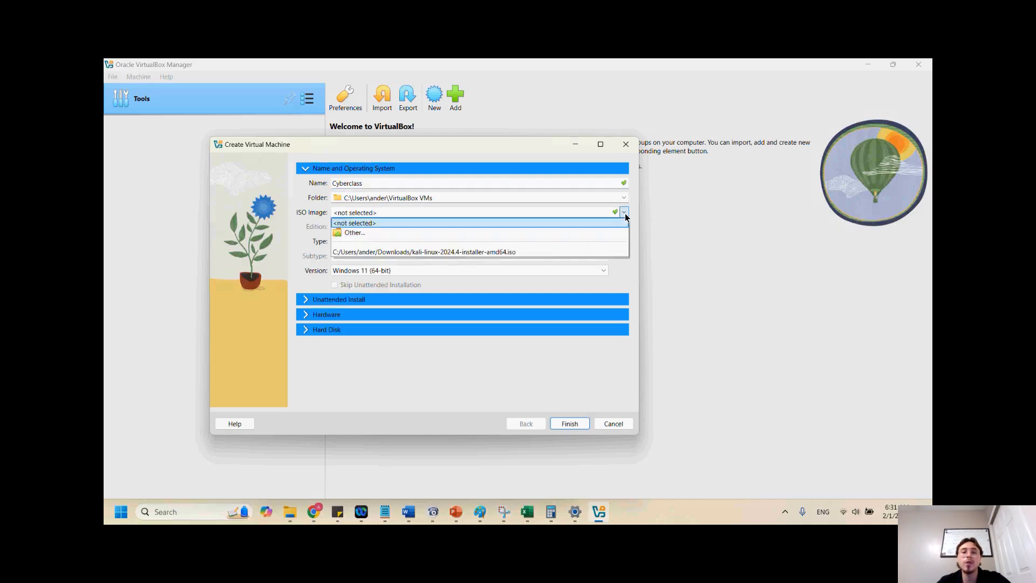
left_click(539, 250)
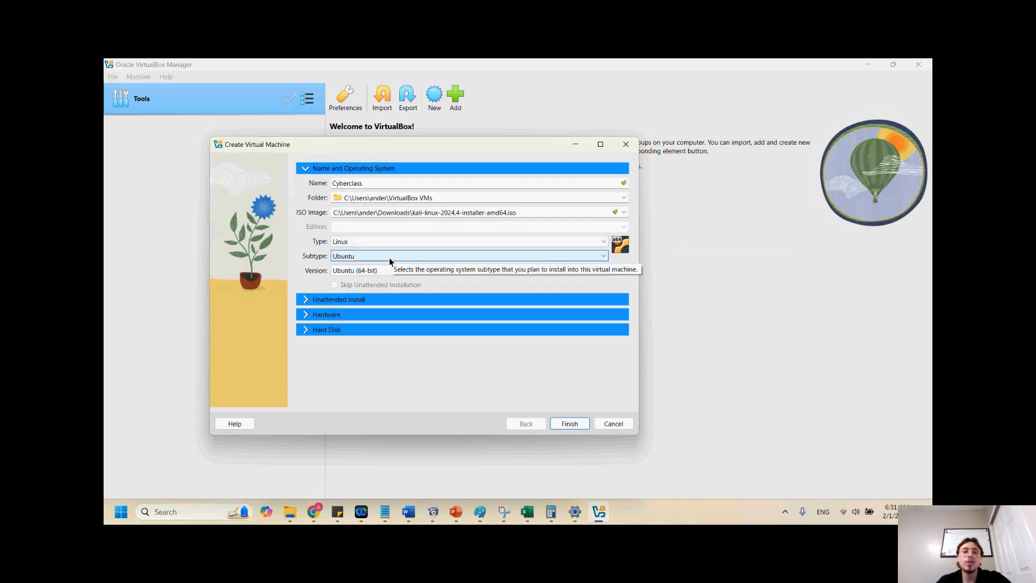
Set the operating system subtype to Debian and the version to Debian (64-bit)
left_click(412, 260)
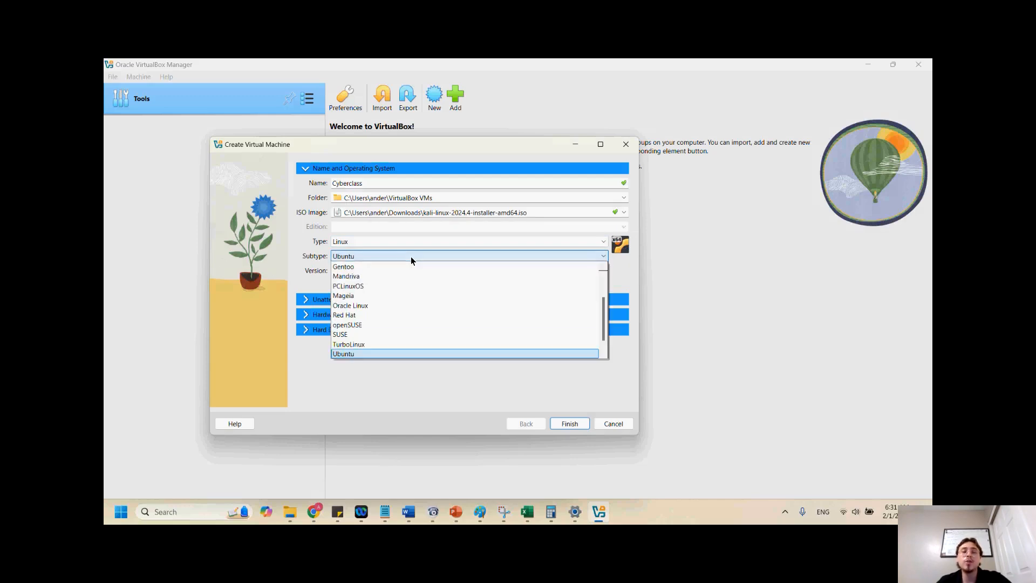
left_click(411, 260)
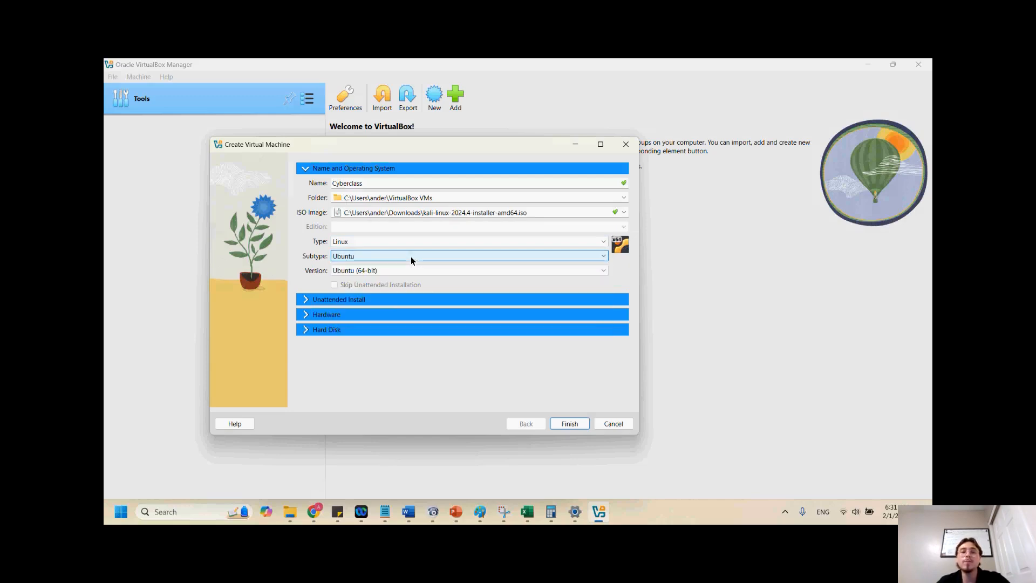
left_click(410, 256)
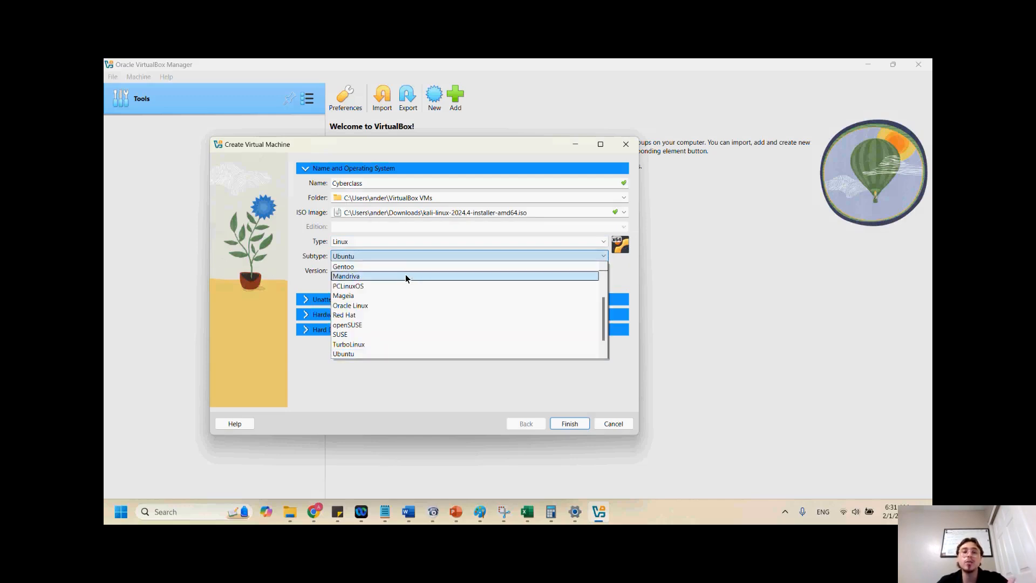
scroll(402, 275, "up", 2)
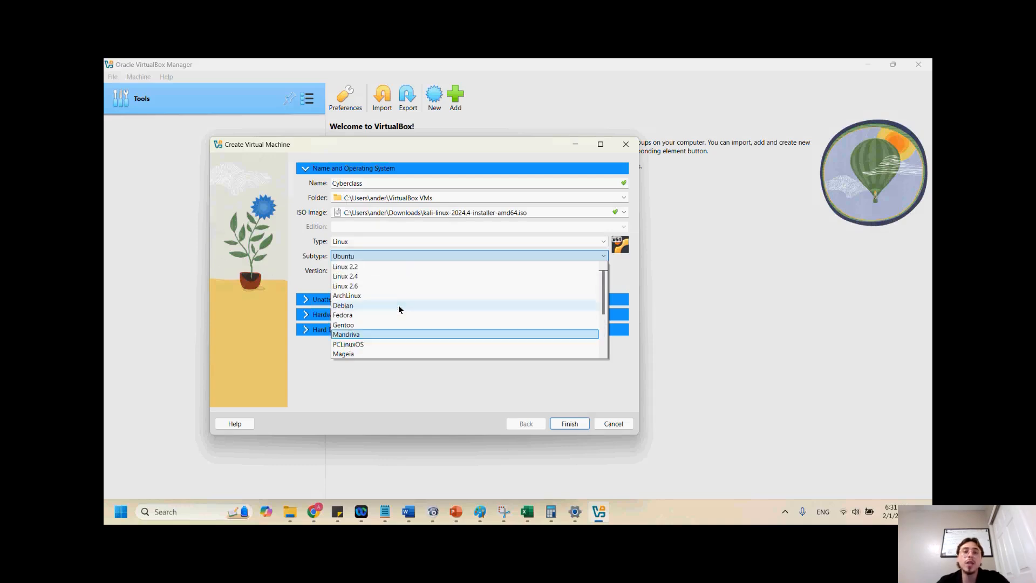
scroll(384, 334, "down", 1)
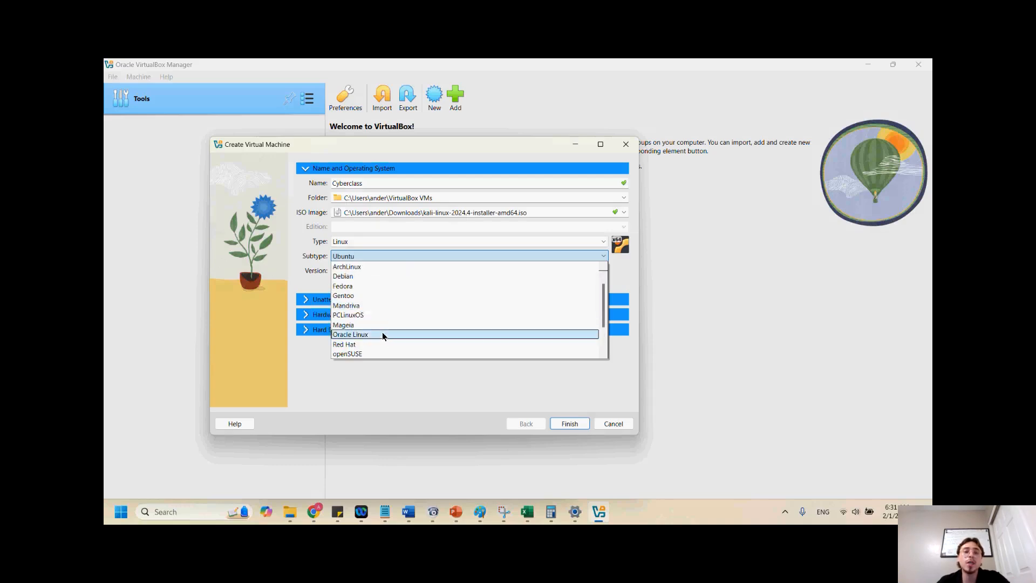
left_click(359, 279)
left_click(414, 272)
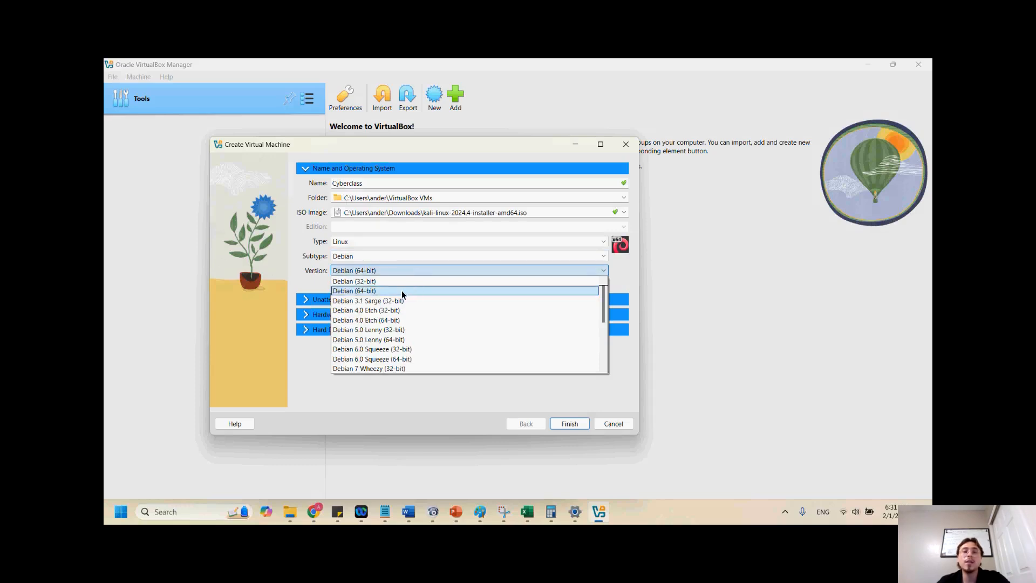
left_click(400, 291)
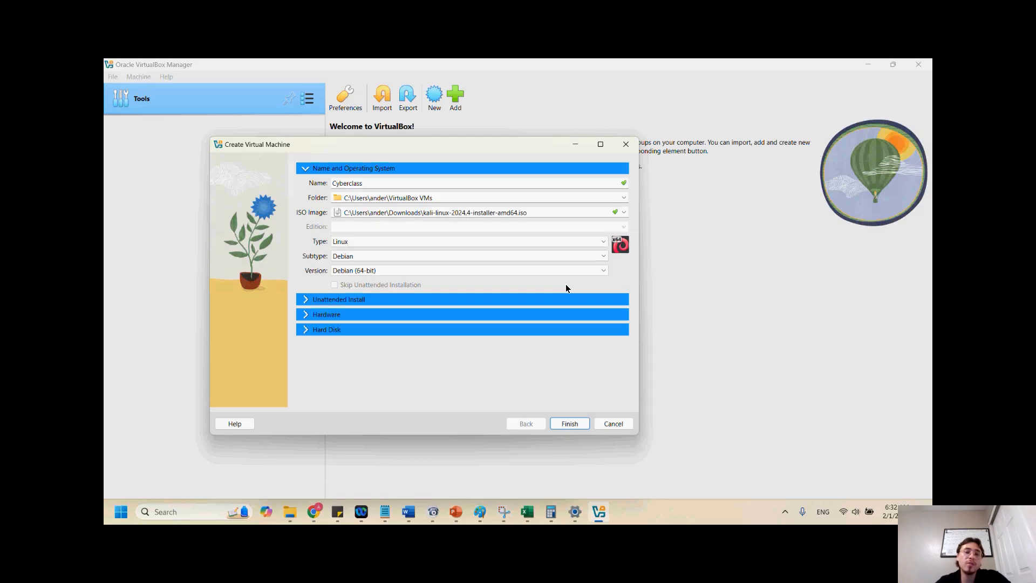
Set the virtual hard disk size to about 25 GB and finish creating the virtual machine
left_click(305, 317)
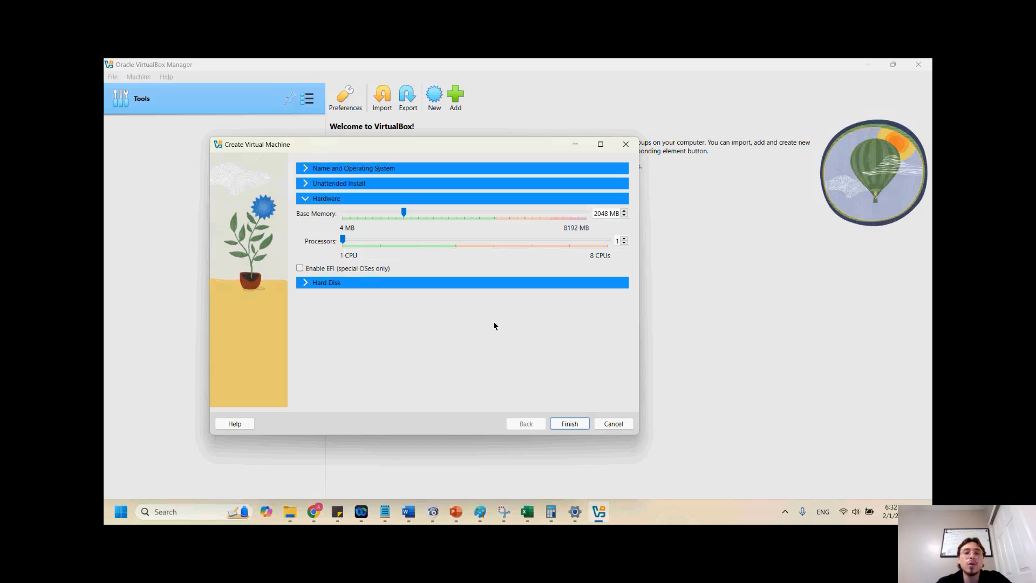
left_click(343, 283)
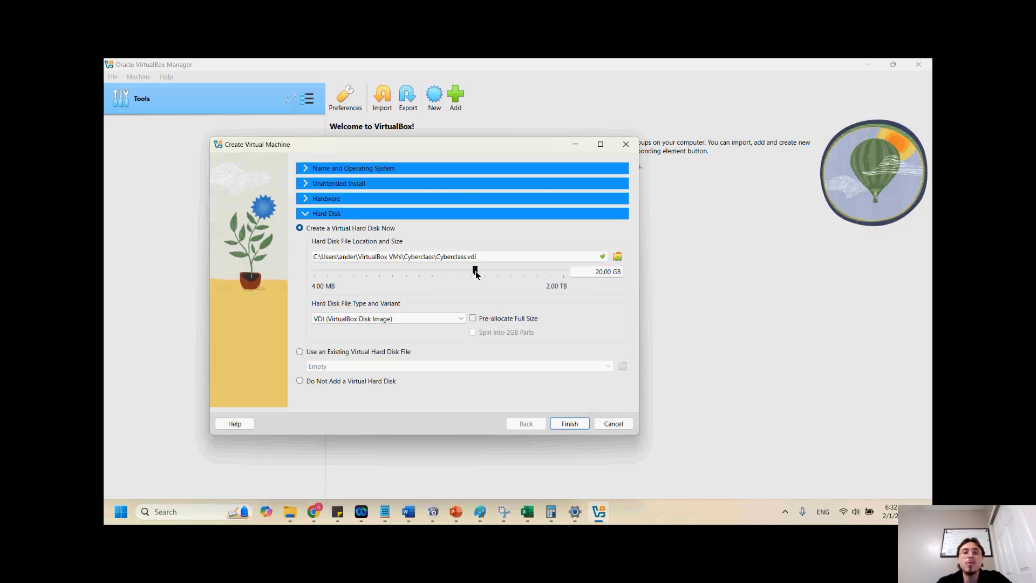
mouse_move(476, 274)
left_click_drag(477, 274, 481, 271)
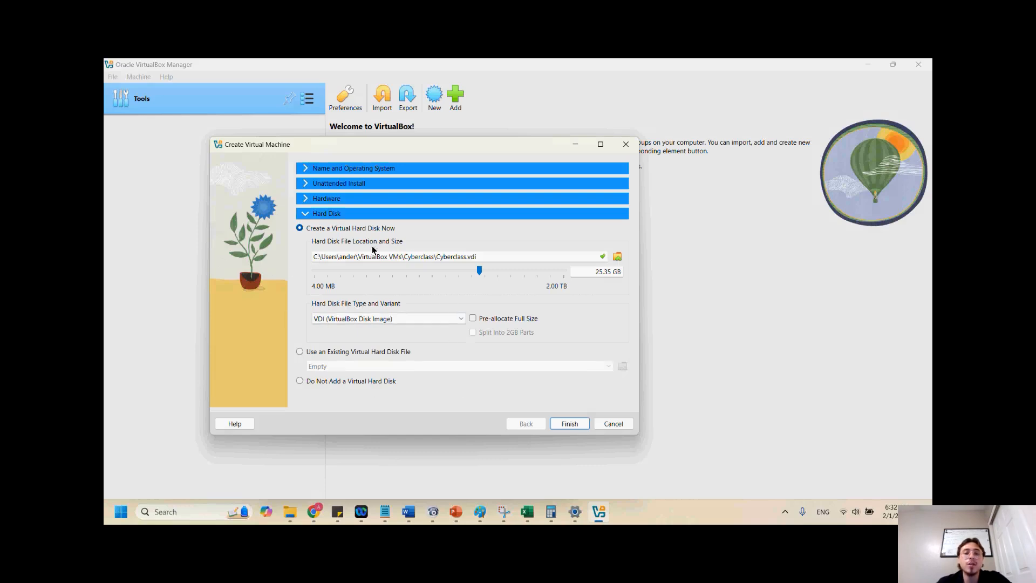
left_click(569, 424)
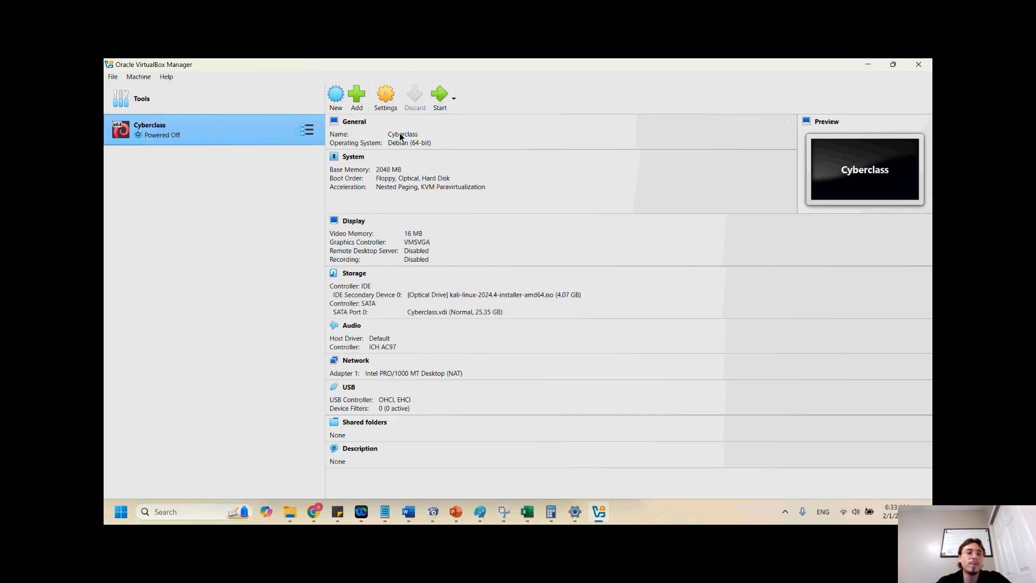
Start the Cyberclass virtual machine
left_click(441, 95)
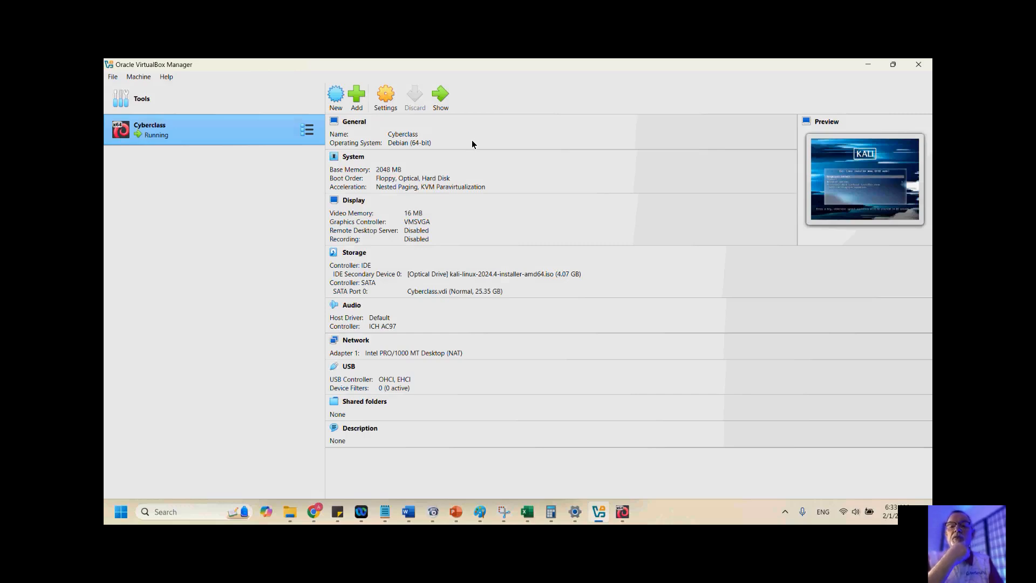
key("alt+Tab")
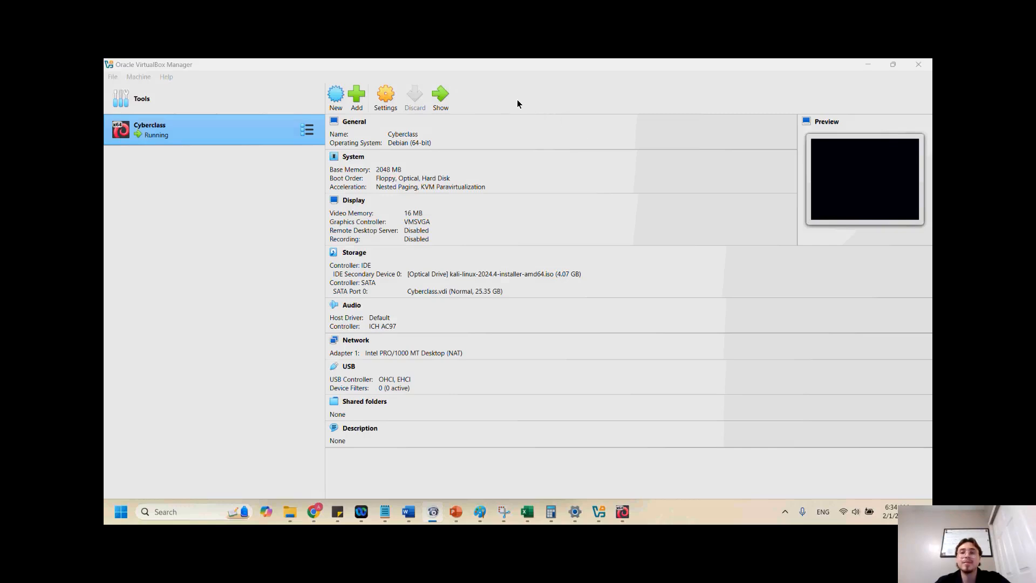
left_click(869, 190)
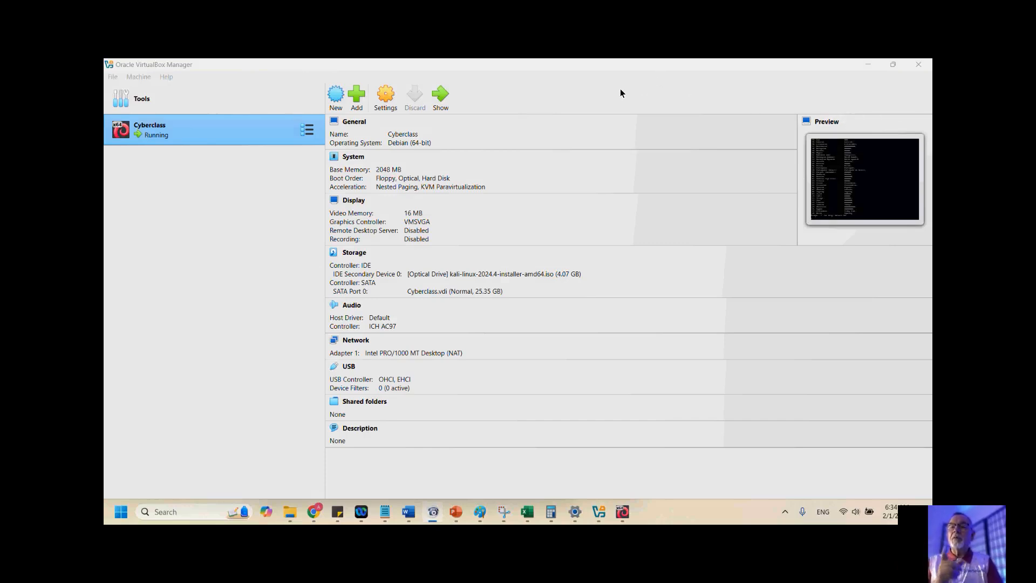
Power off the running Cyberclass virtual machine
right_click(190, 124)
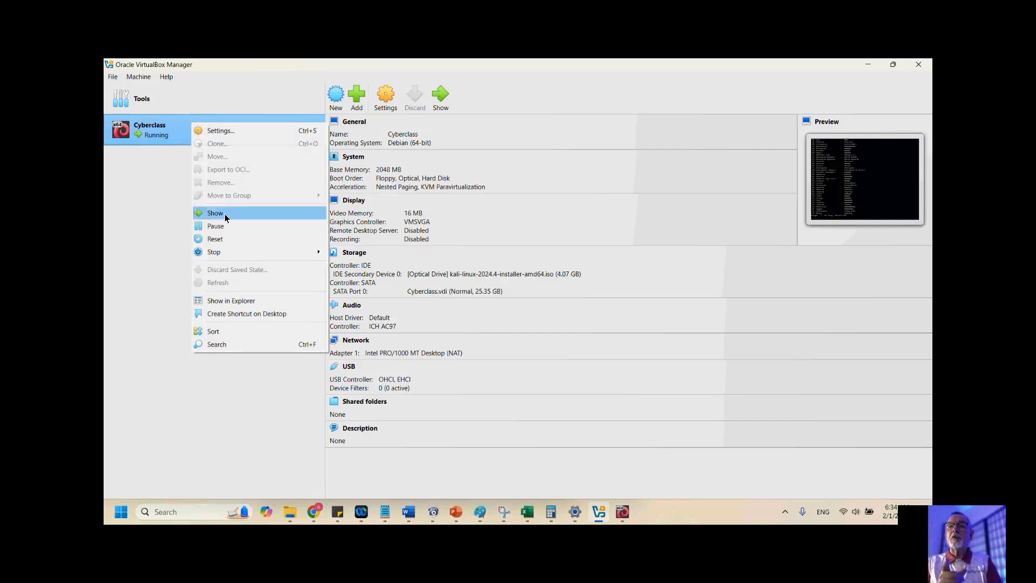
mouse_move(227, 252)
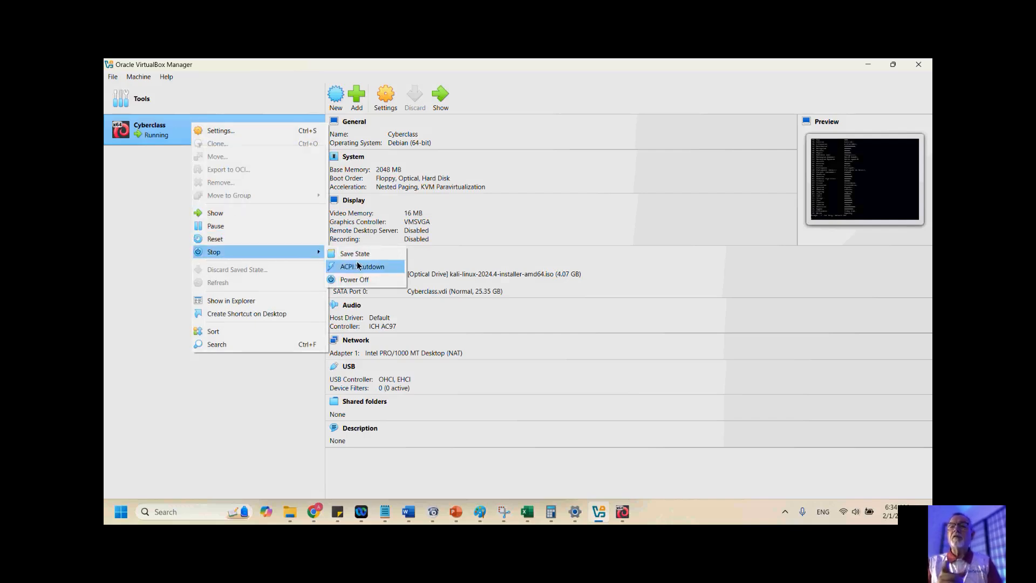
left_click(364, 280)
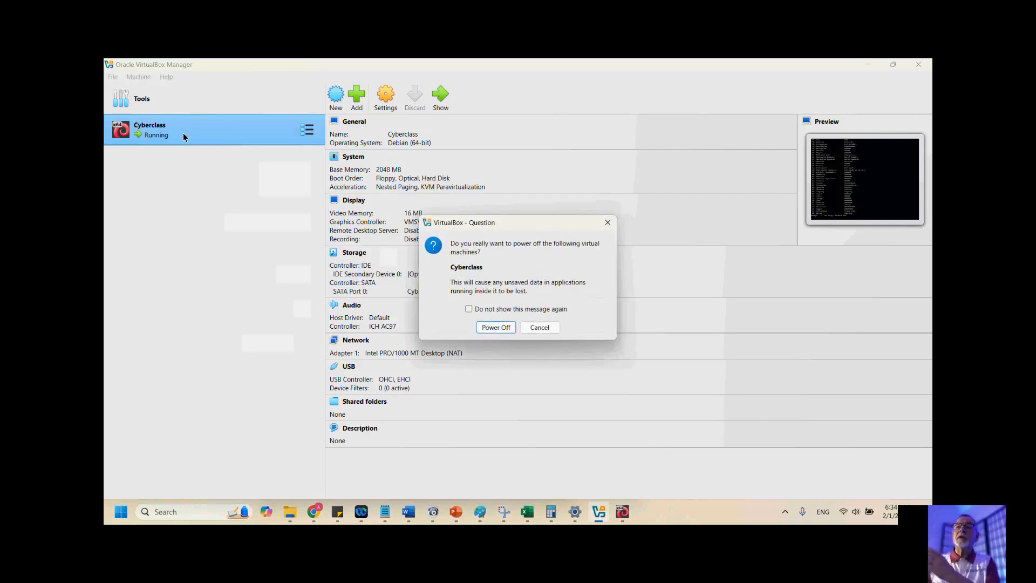
left_click(532, 92)
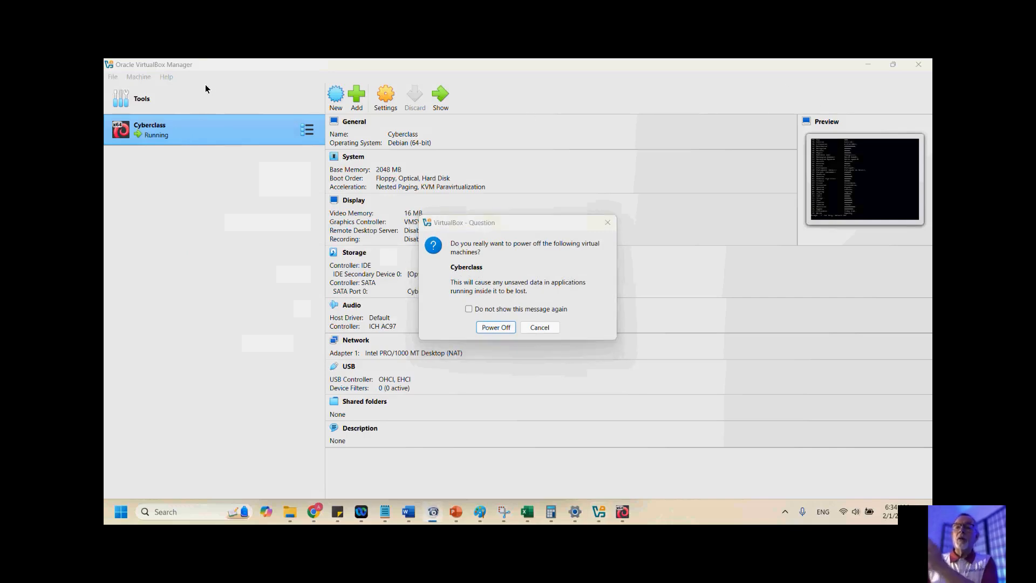
left_click(495, 327)
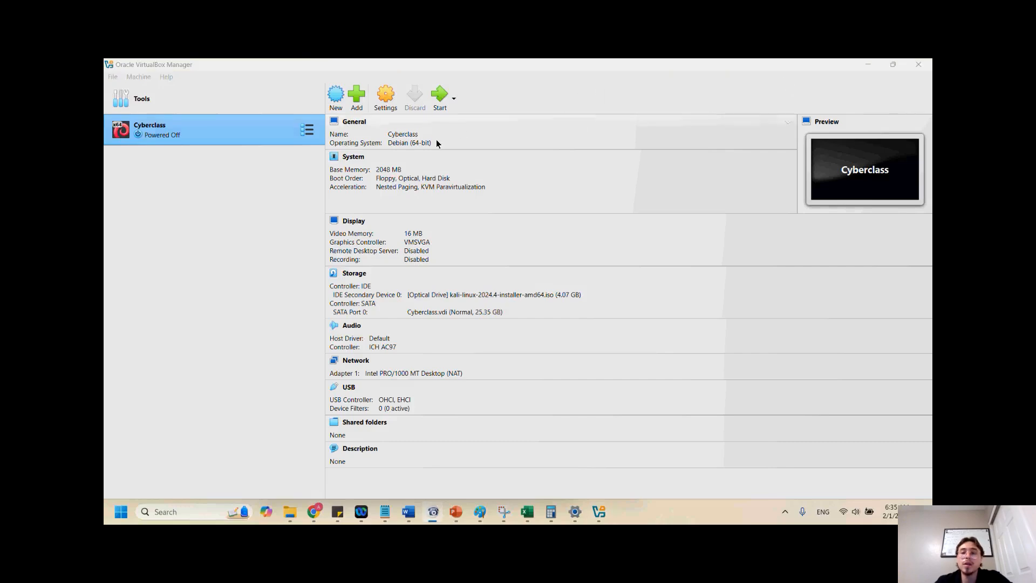
Start the Cyberclass virtual machine again and maximize its window
left_click(440, 99)
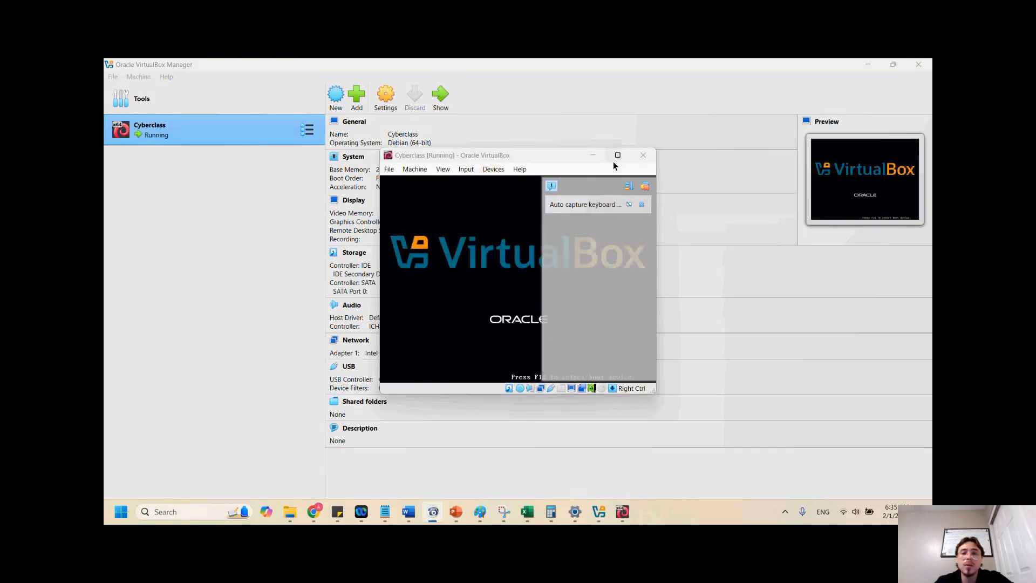
left_click(615, 157)
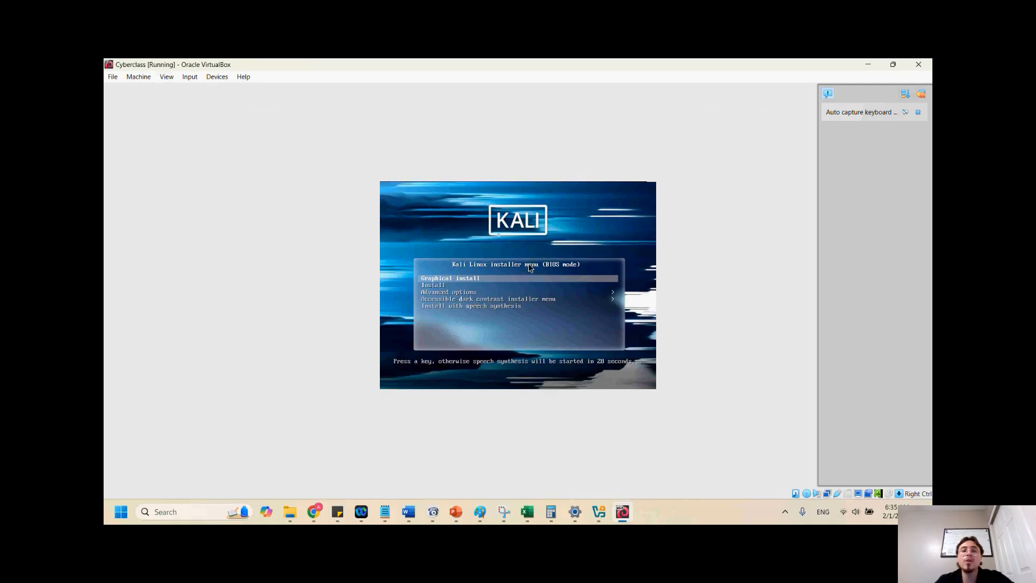
Choose Graphical install from the Kali Linux installer boot menu
key("Down")
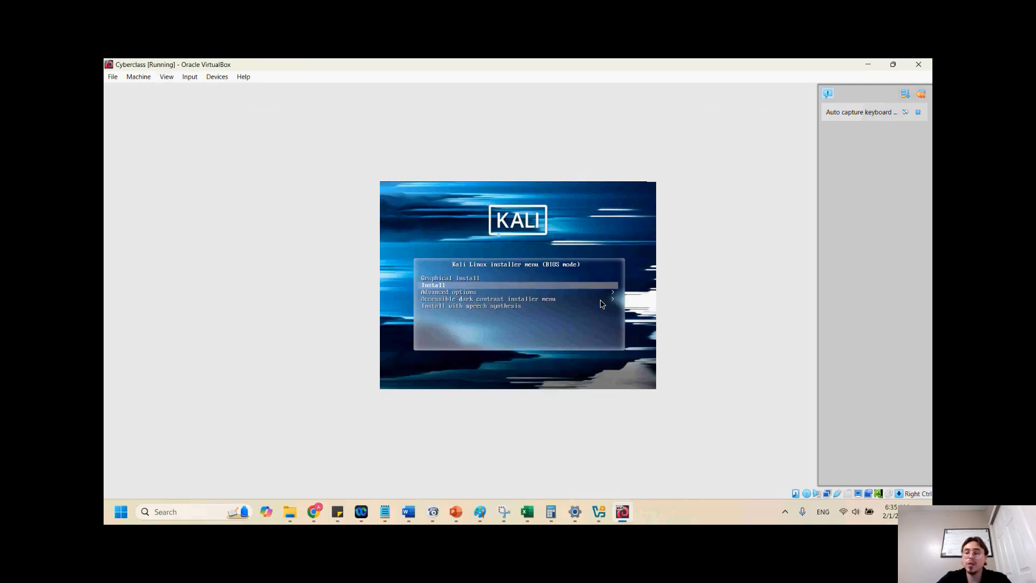
key("Up")
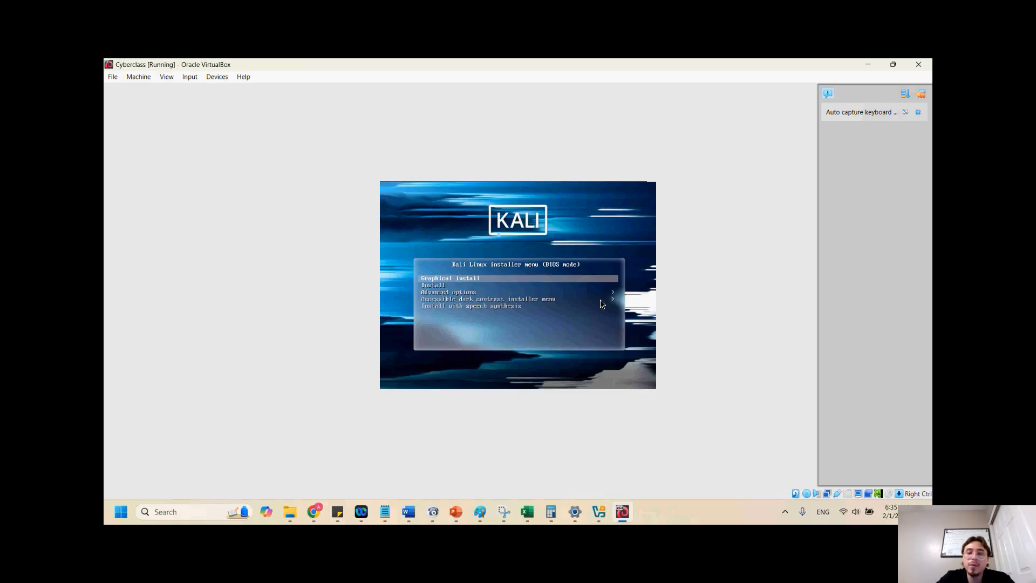
key("Return")
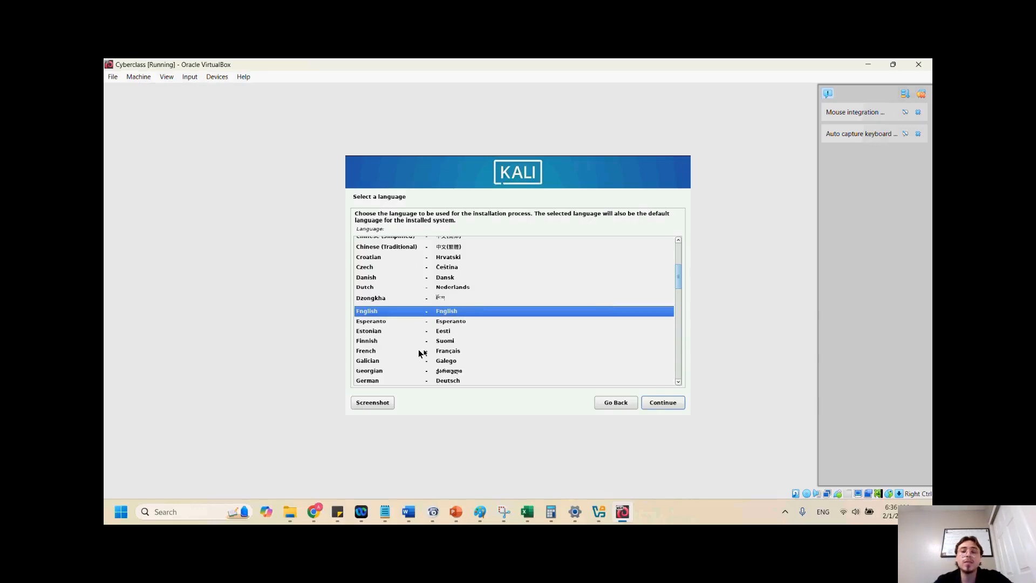
Accept English as the language, United States as the location and American English as the keymap
left_click(663, 403)
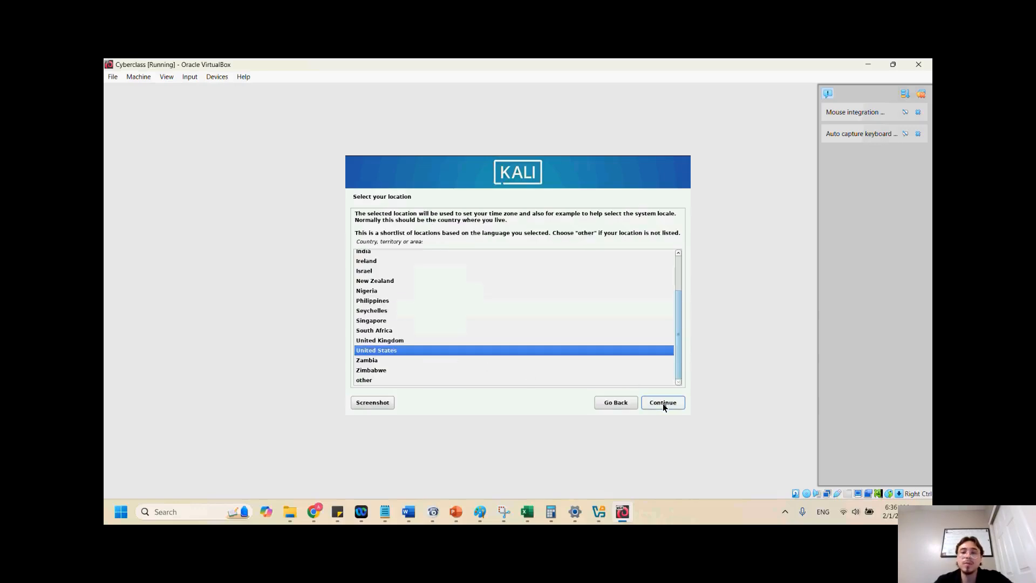
left_click(663, 404)
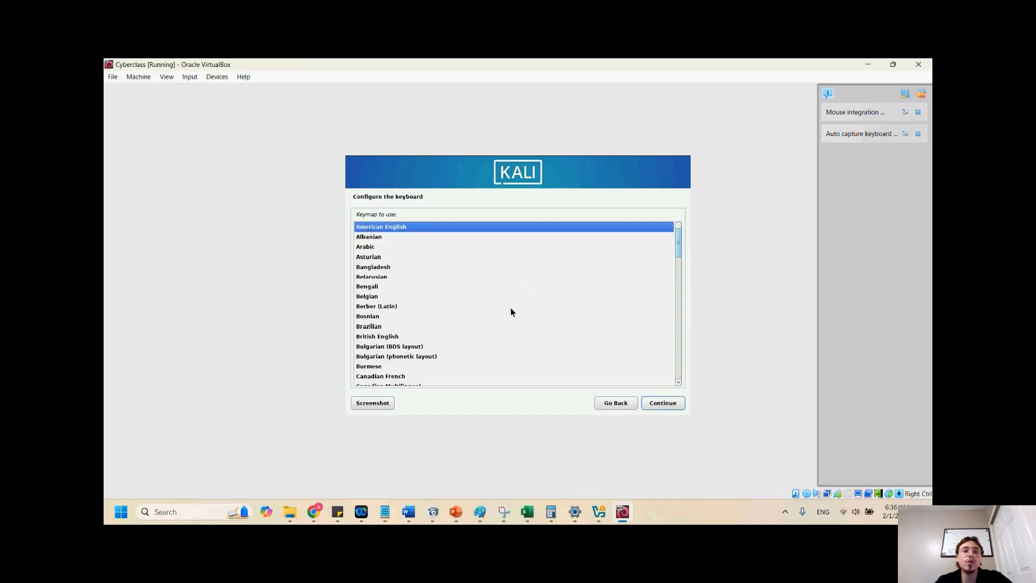
left_click(673, 405)
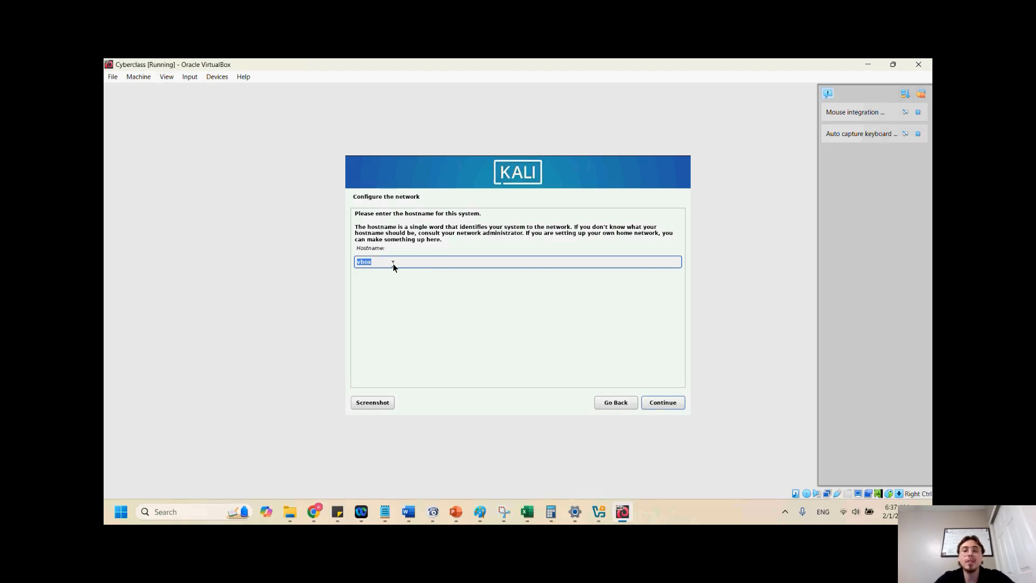
Set the hostname to host1 and leave the domain name blank
type("t1")
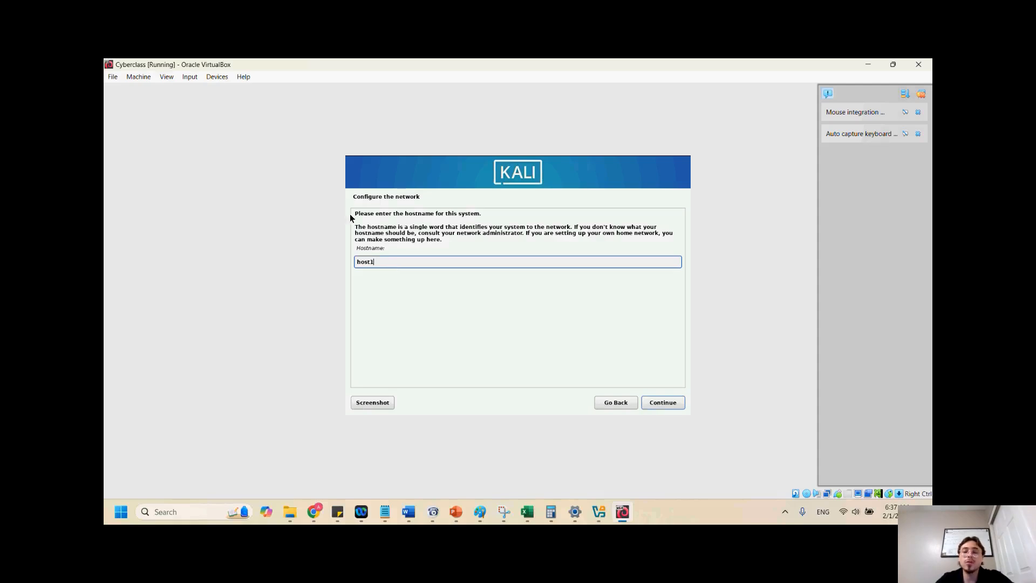
left_click(664, 402)
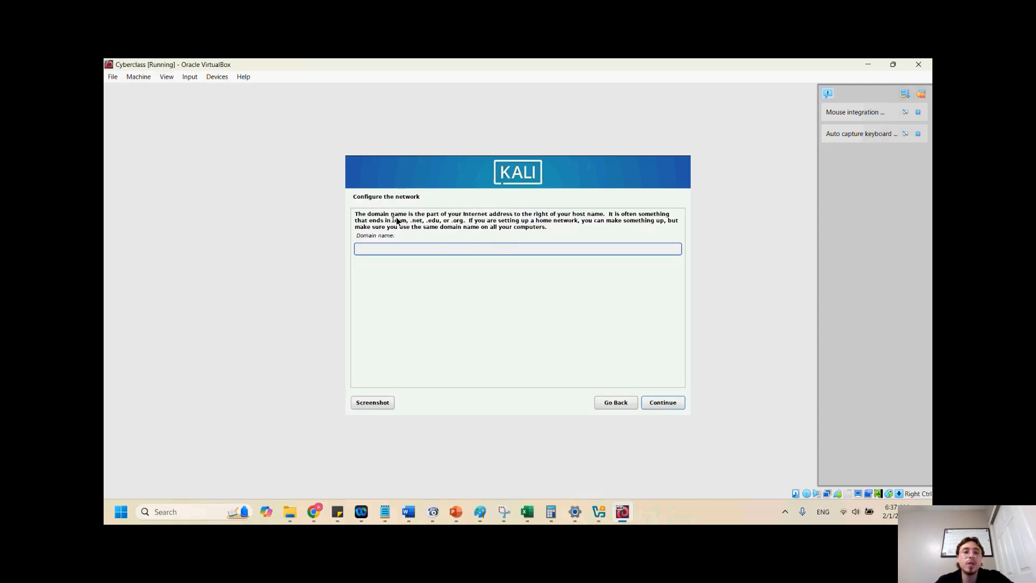
left_click(404, 248)
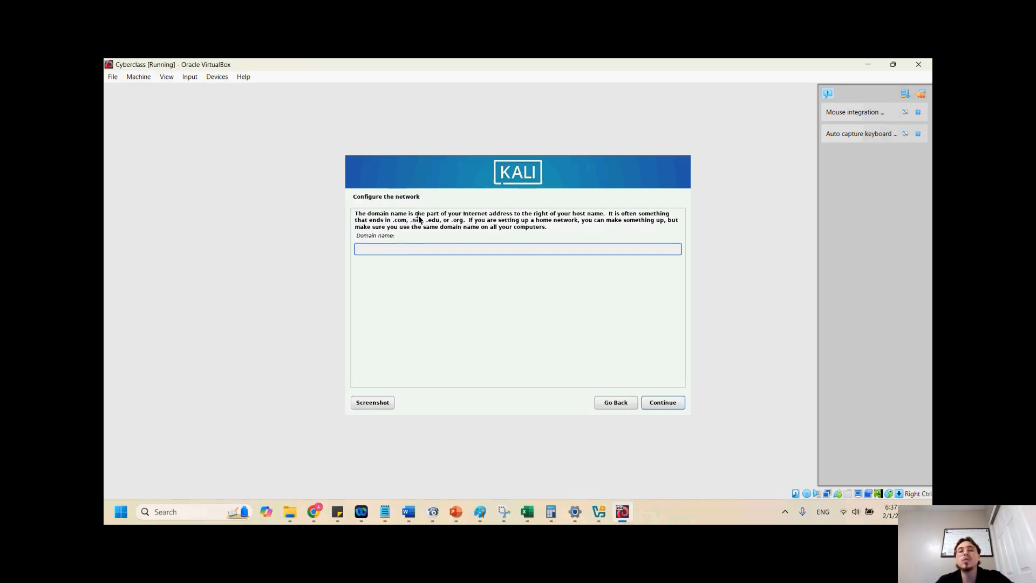
left_click(666, 404)
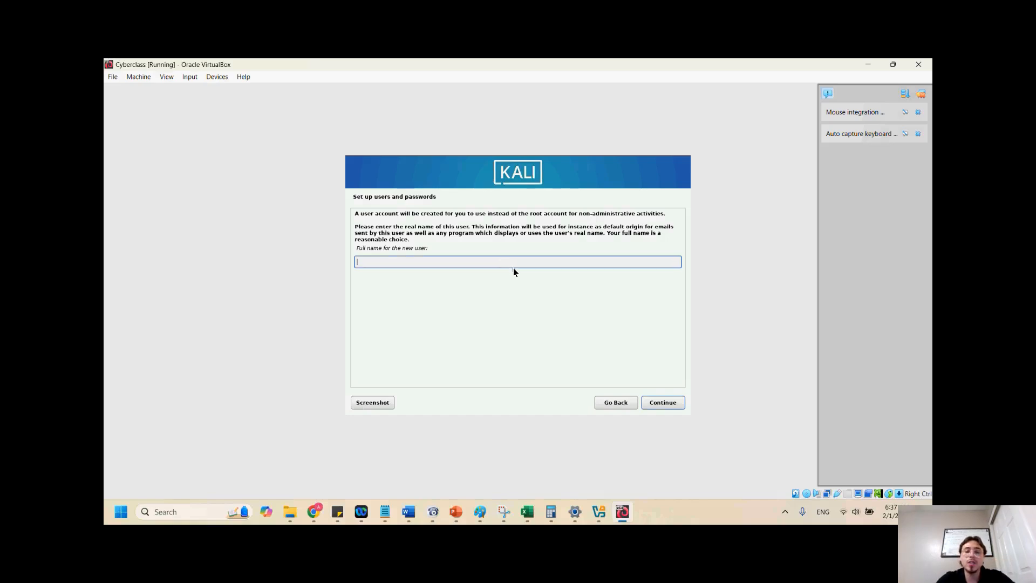
Enter cyber1 as the new user's full name and accept the suggested username
type("cyber")
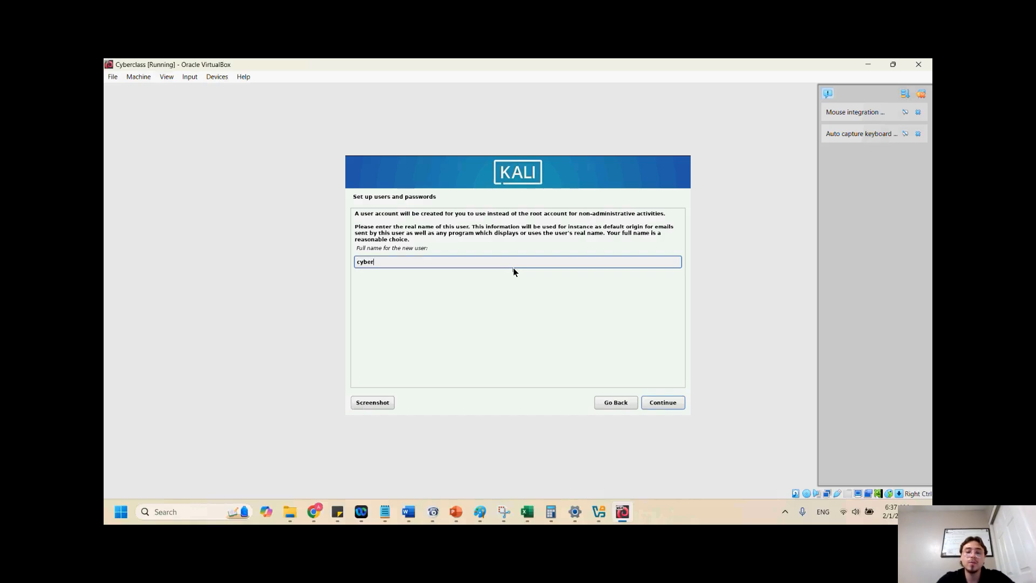
type("1")
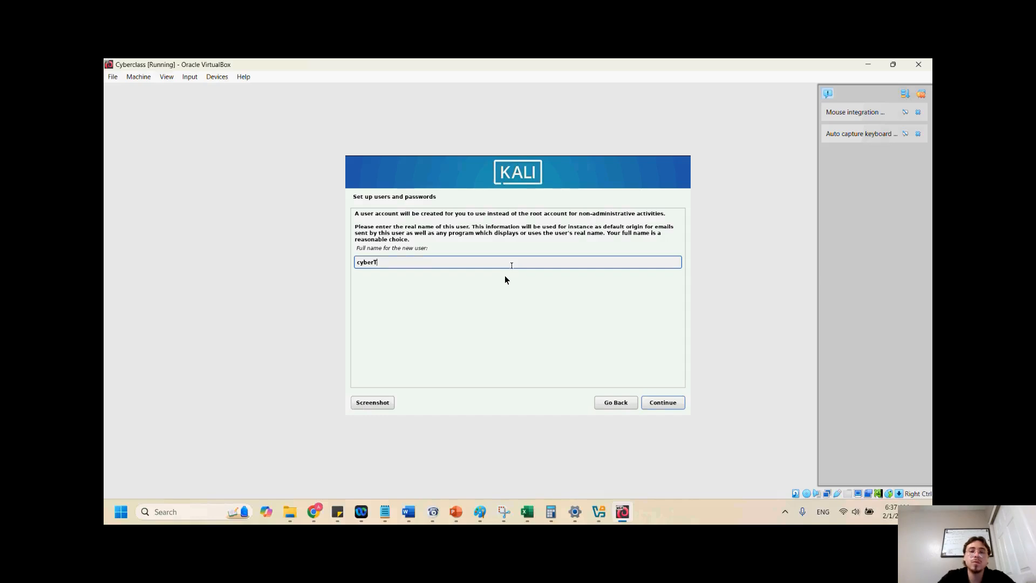
left_click(667, 405)
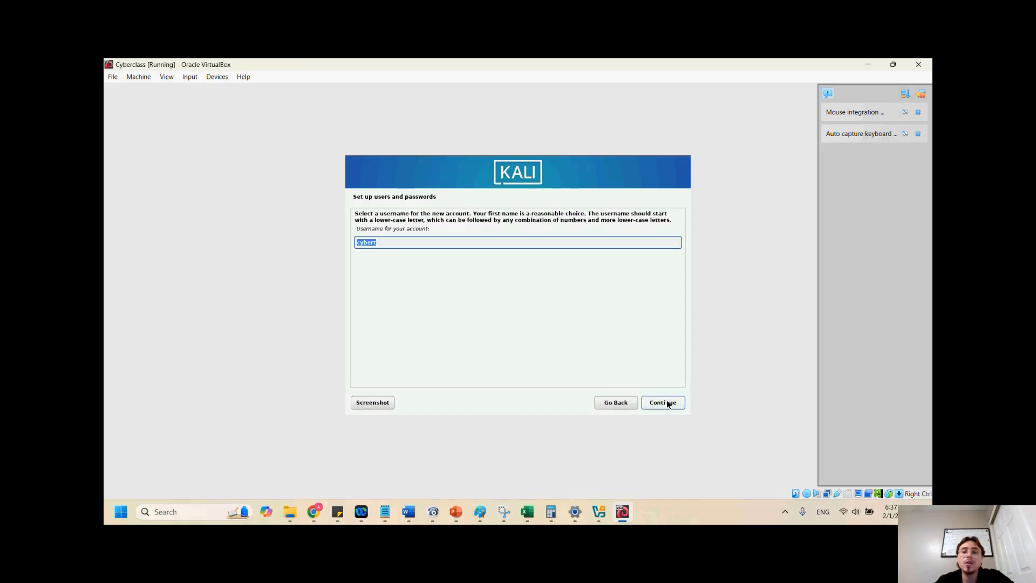
left_click(670, 405)
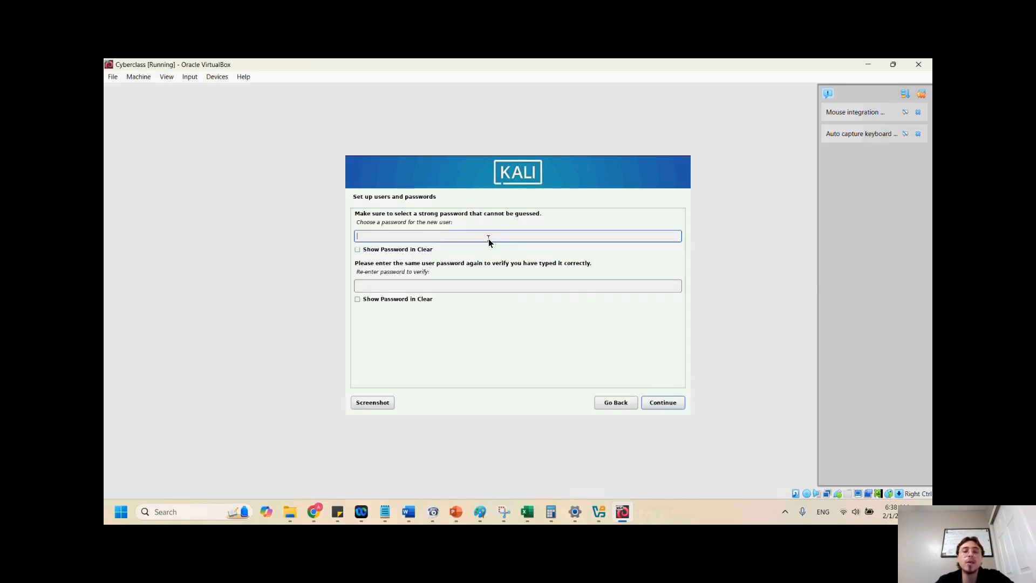
Enter the new user's password and repeat it in the verification field, then try to continue
type("kal")
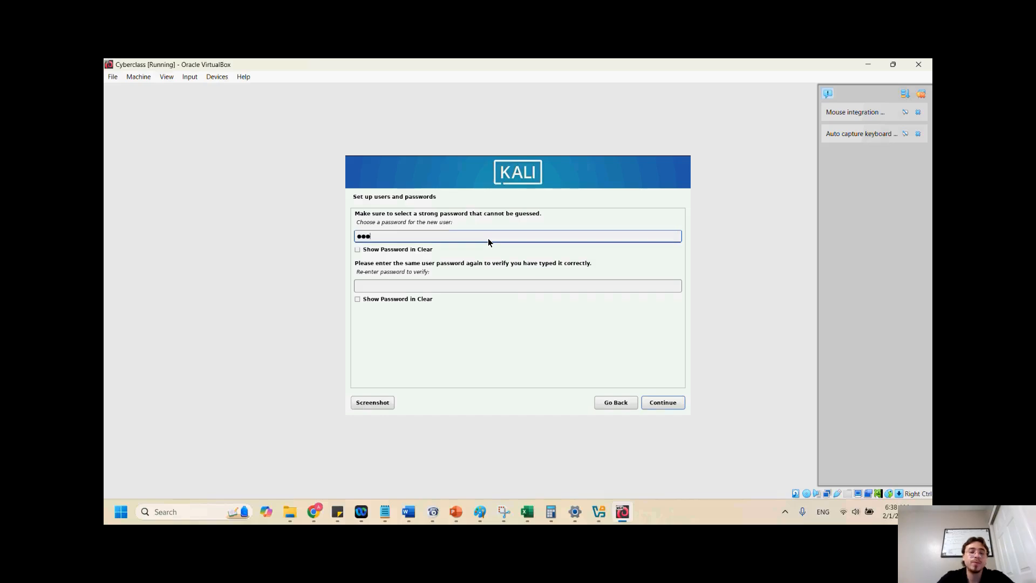
type("i12")
key("Tab")
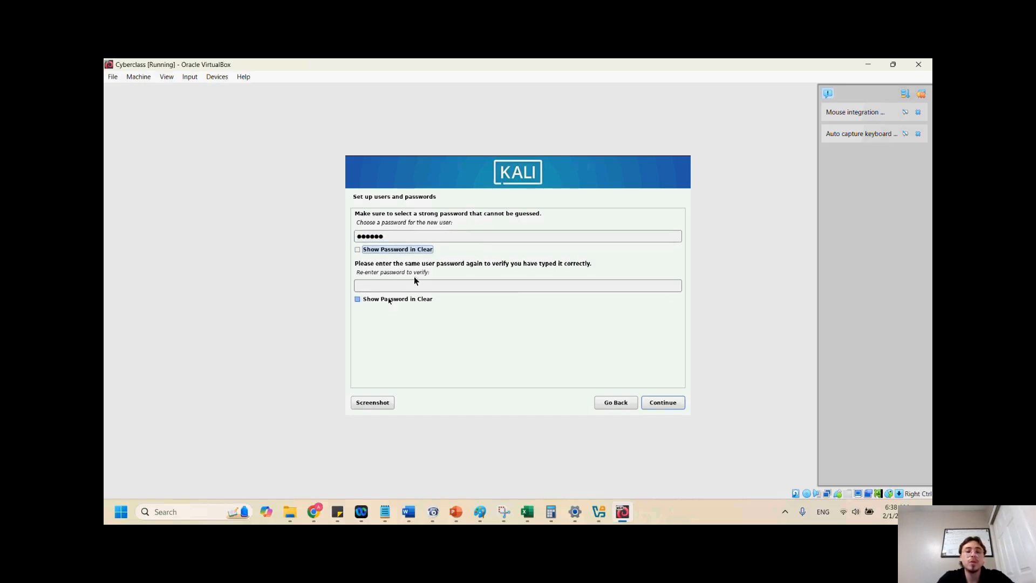
left_click(391, 287)
type("kali1")
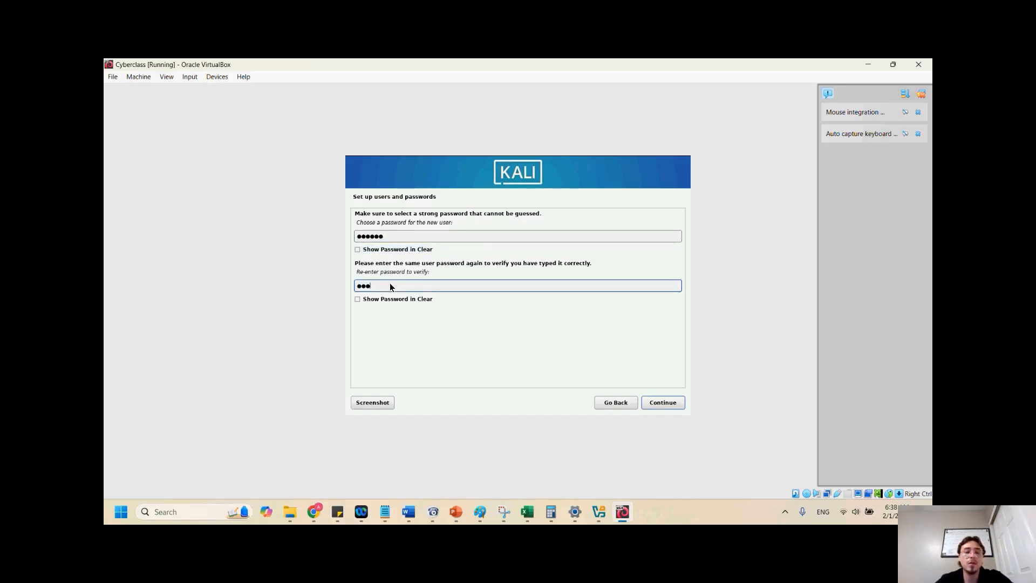
type("2")
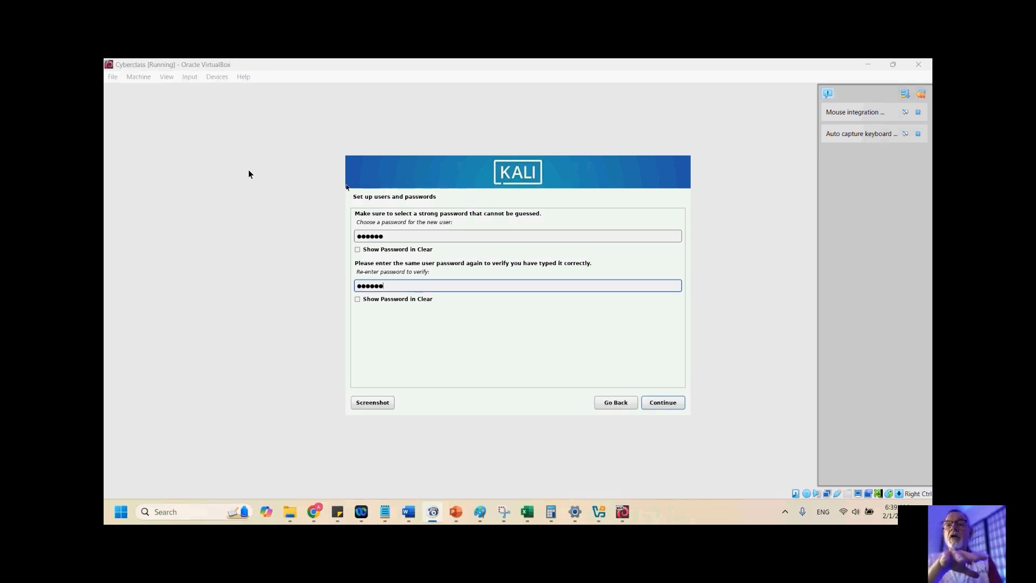
left_click(300, 164)
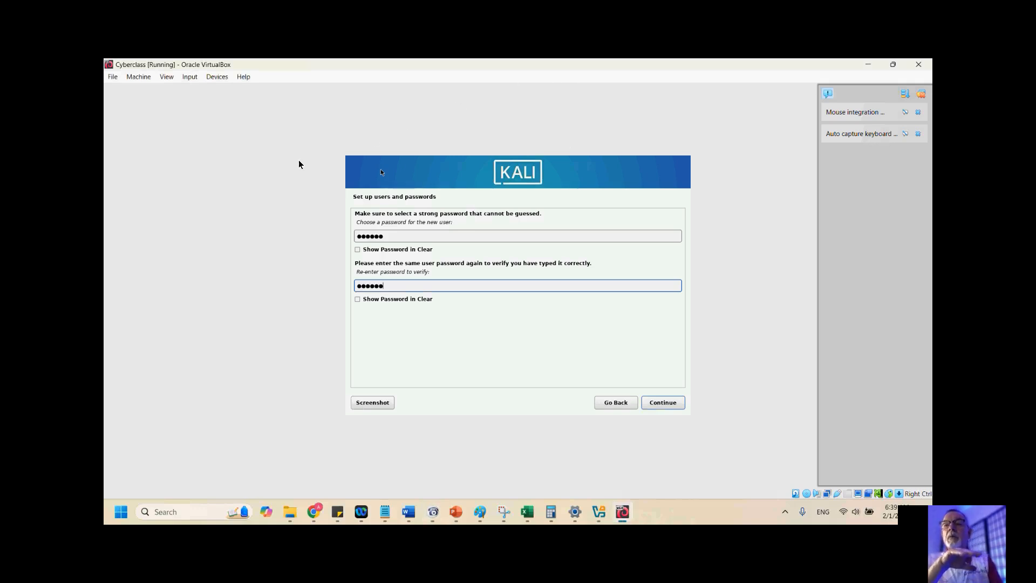
left_click(564, 77)
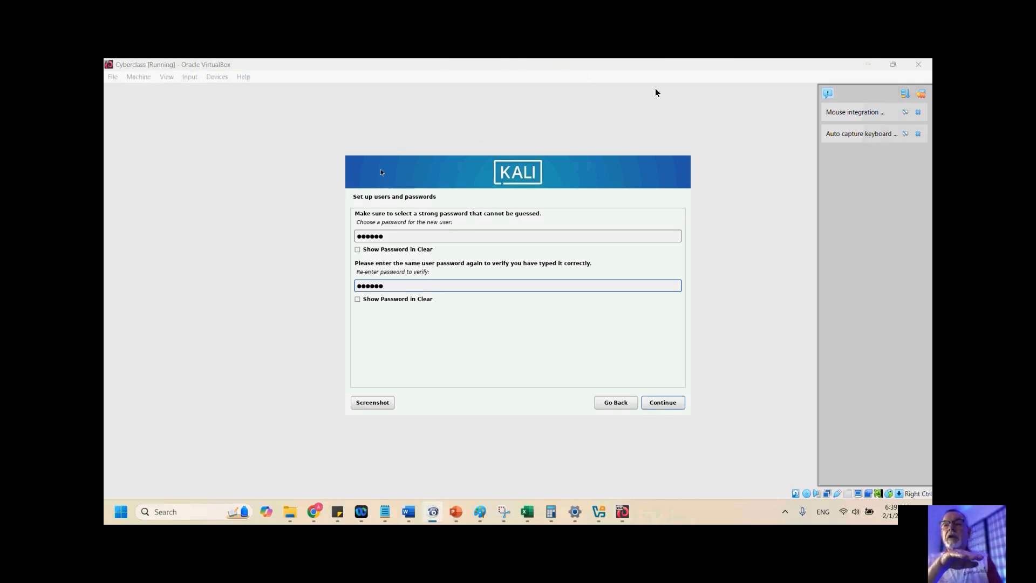
left_click(257, 135)
left_click(541, 109)
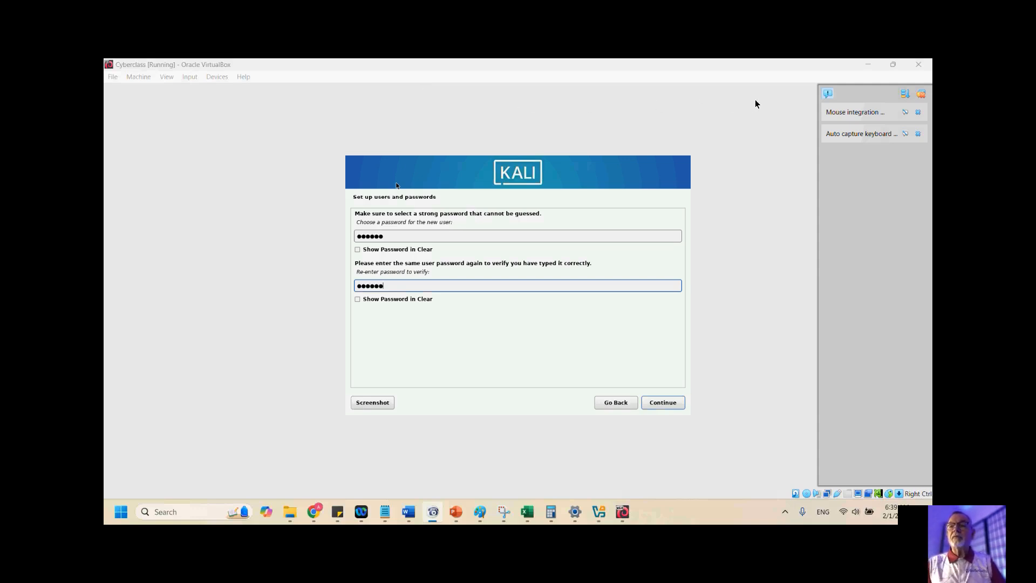
left_click(724, 124)
left_click(921, 106)
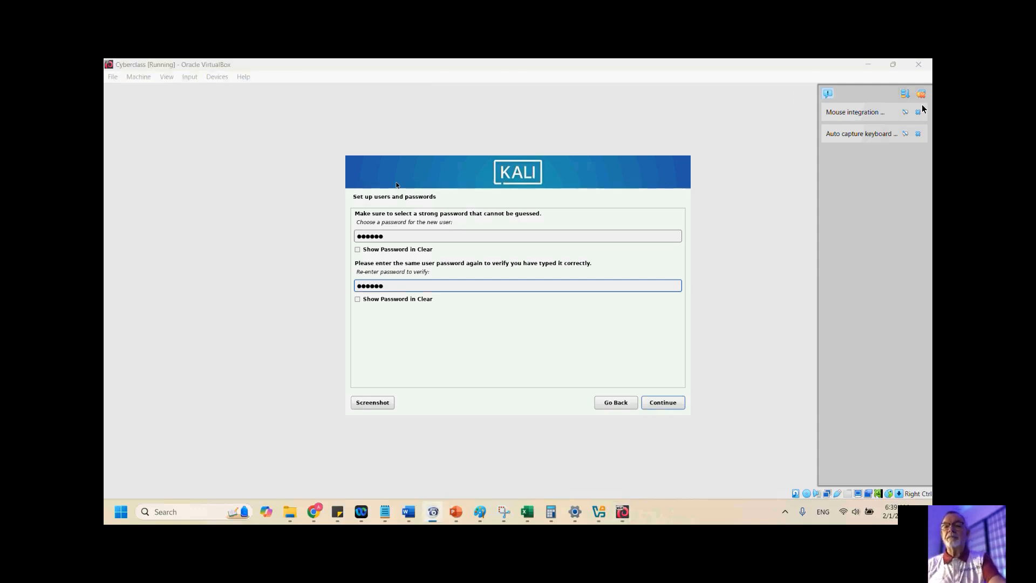
left_click(763, 155)
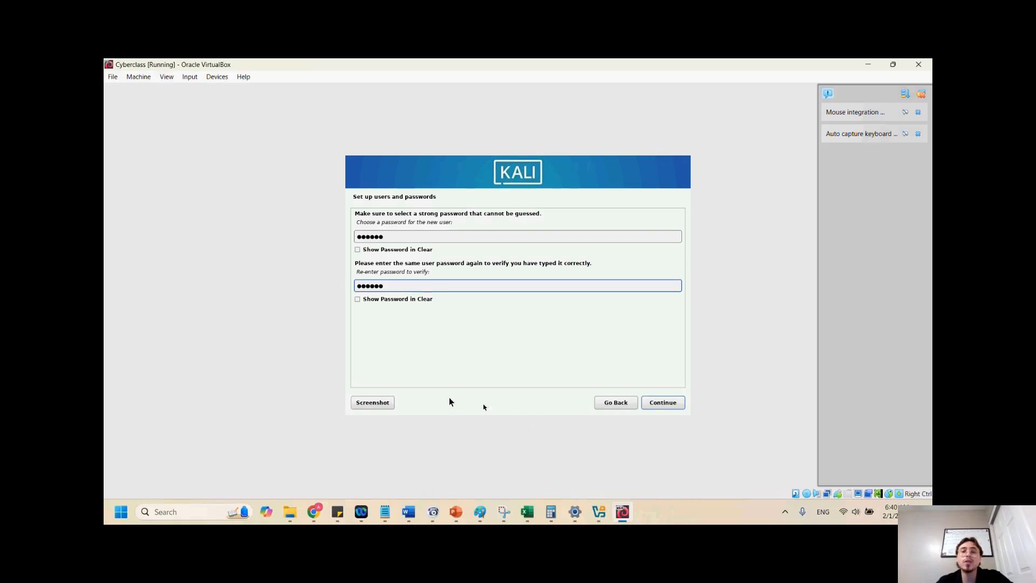
left_click(666, 403)
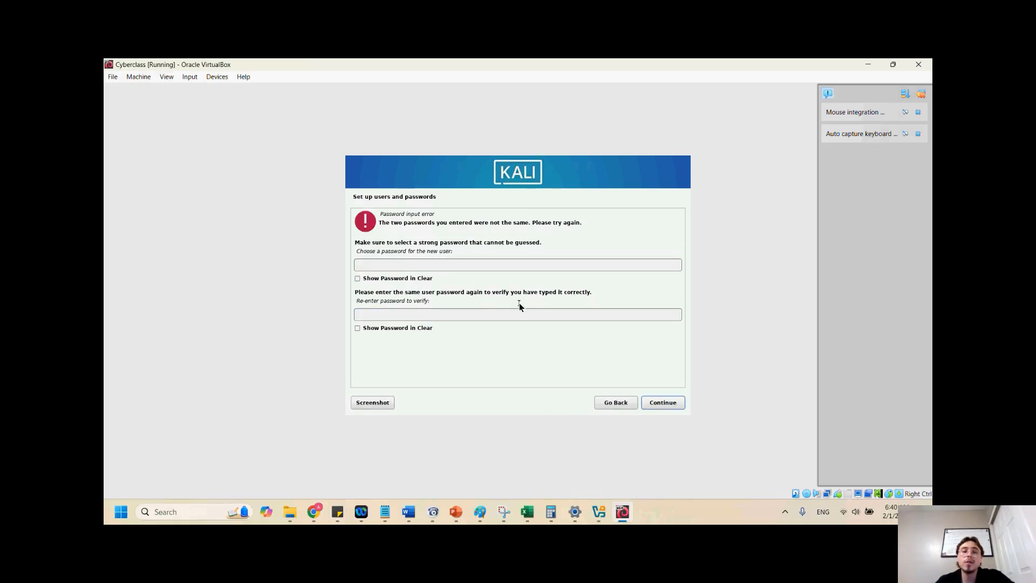
Re-enter the new user's password in both password fields and continue
left_click(470, 267)
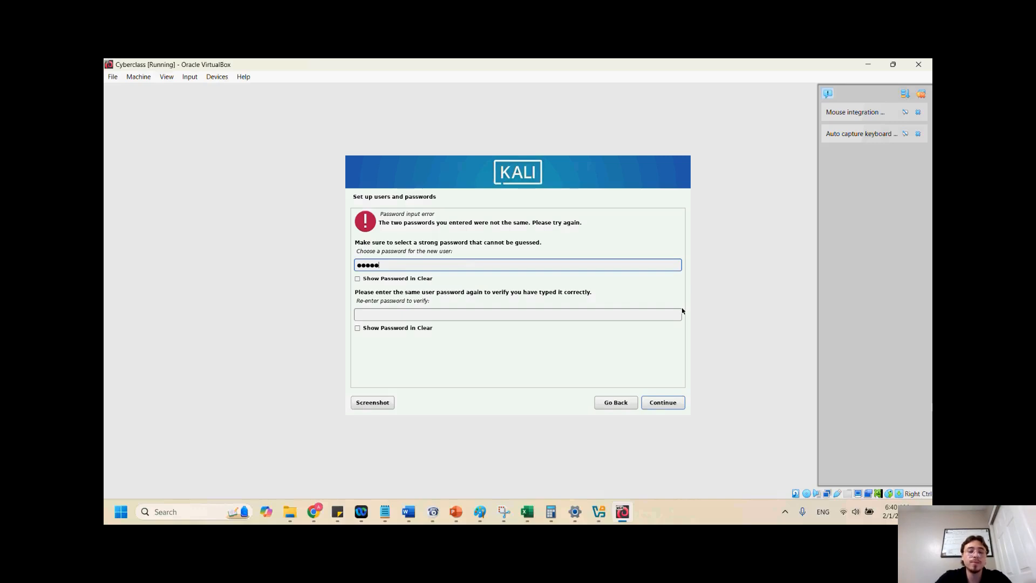
key("Tab")
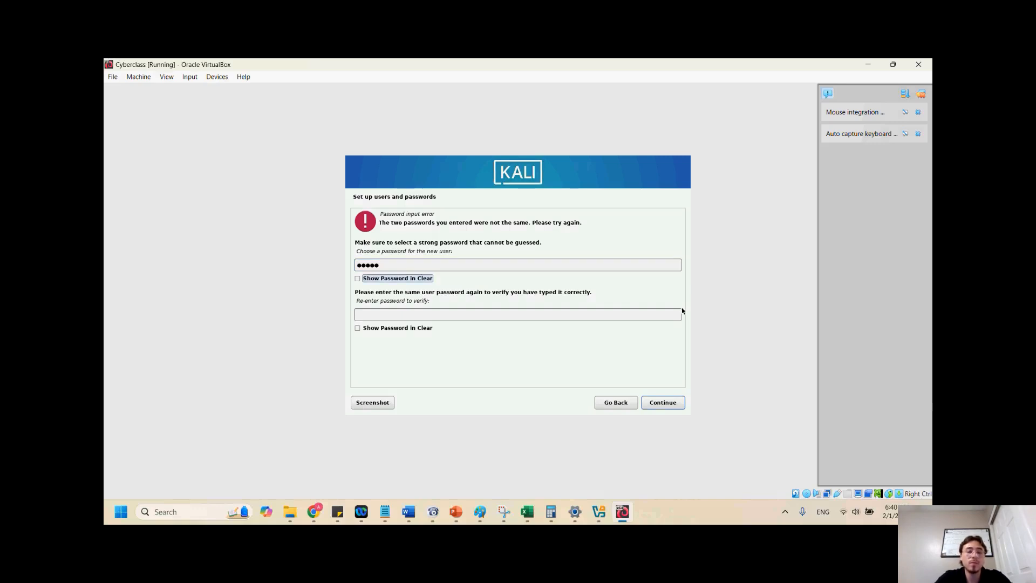
left_click(517, 314)
type("kali")
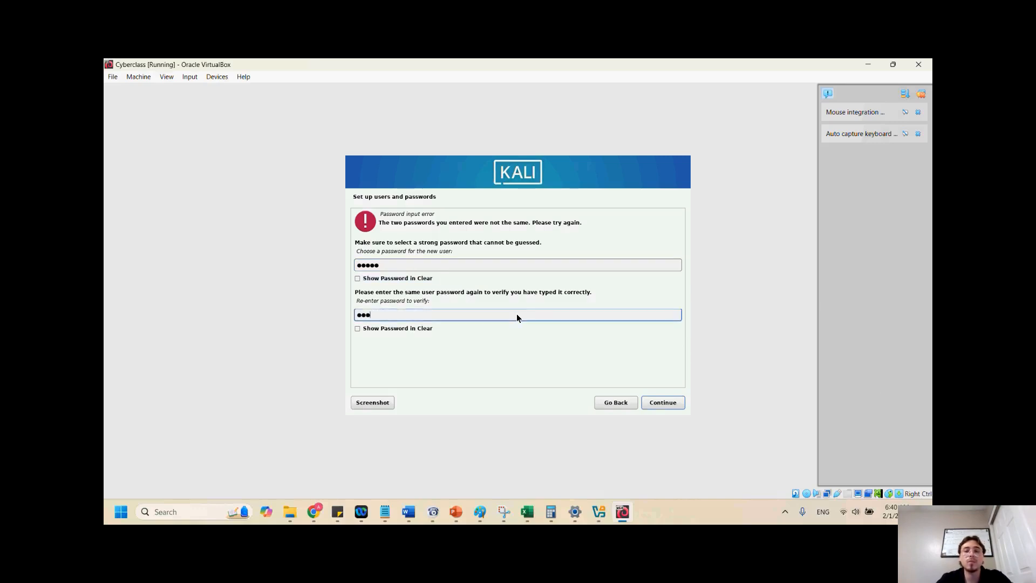
type("●")
key("BackSpace")
key("BackSpace")
key("BackSpace")
key("BackSpace")
key("BackSpace")
type("●●●●●")
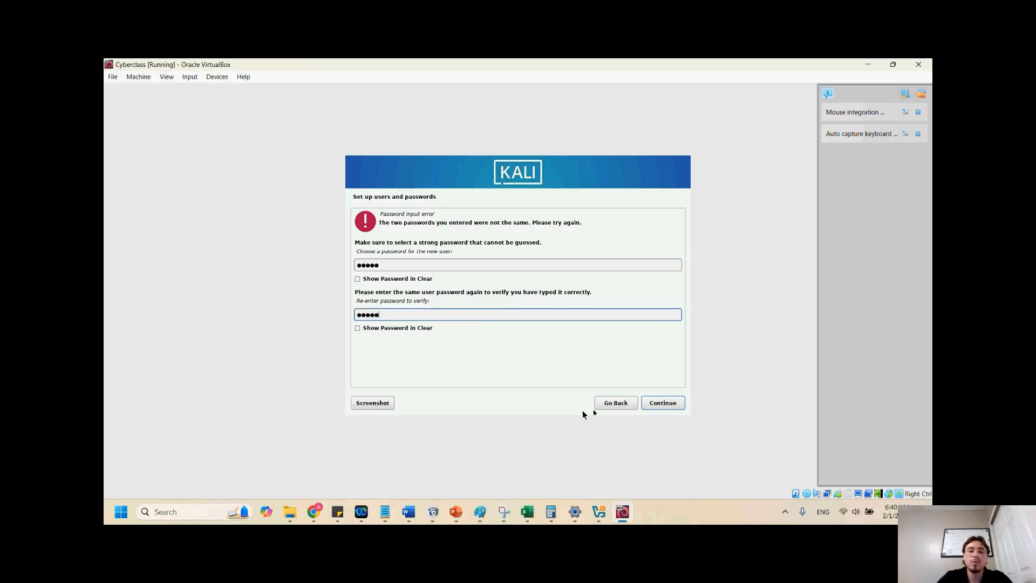
left_click(670, 403)
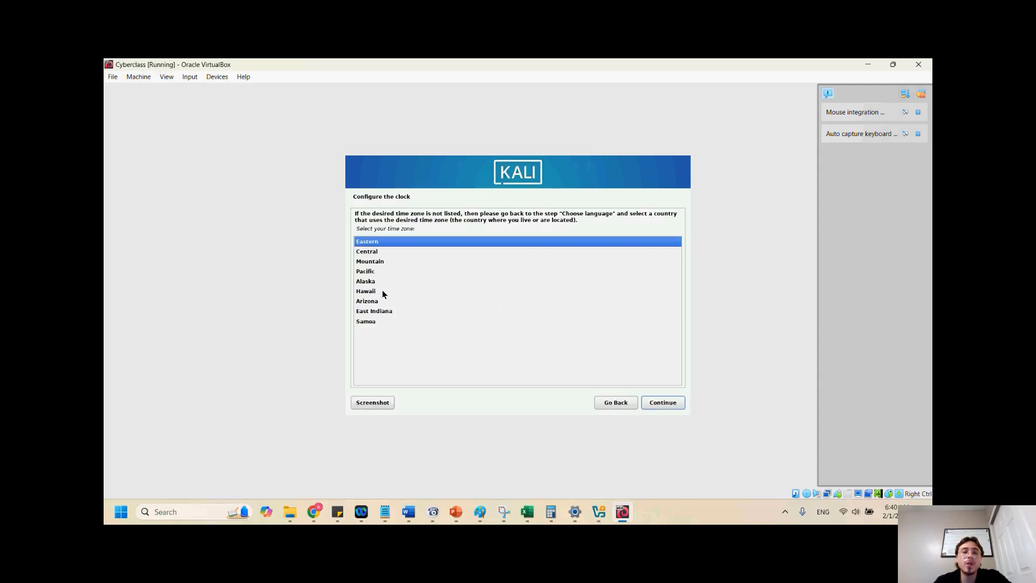
Select Arizona as the time zone and continue
left_click(374, 301)
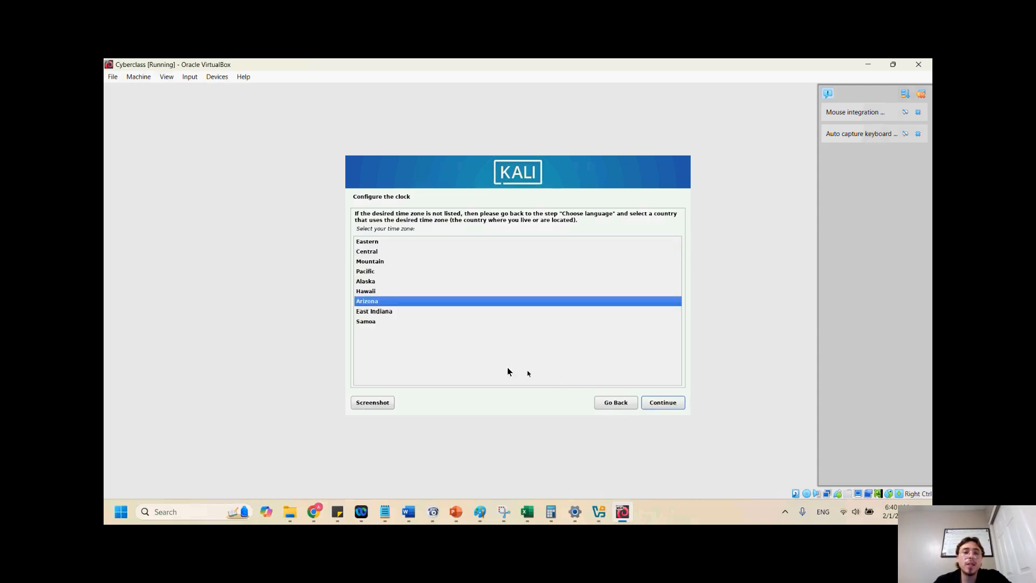
left_click(669, 400)
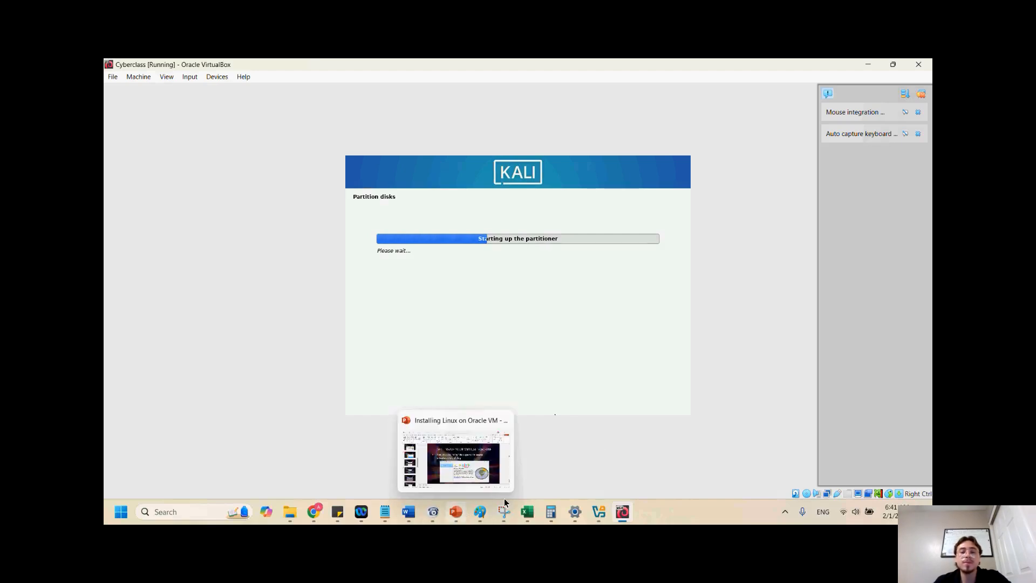
Switch to the PowerPoint presentation and review the slides on time zone and disk partitioning, then return to the installer
left_click(457, 510)
scroll(170, 315, "down", 5)
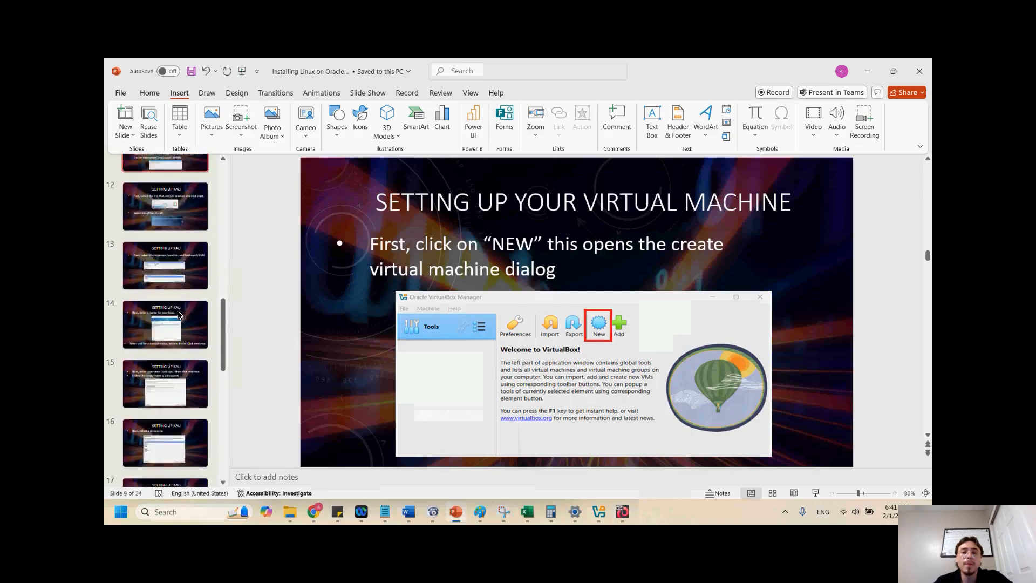
left_click(173, 294)
scroll(177, 362, "down", 3)
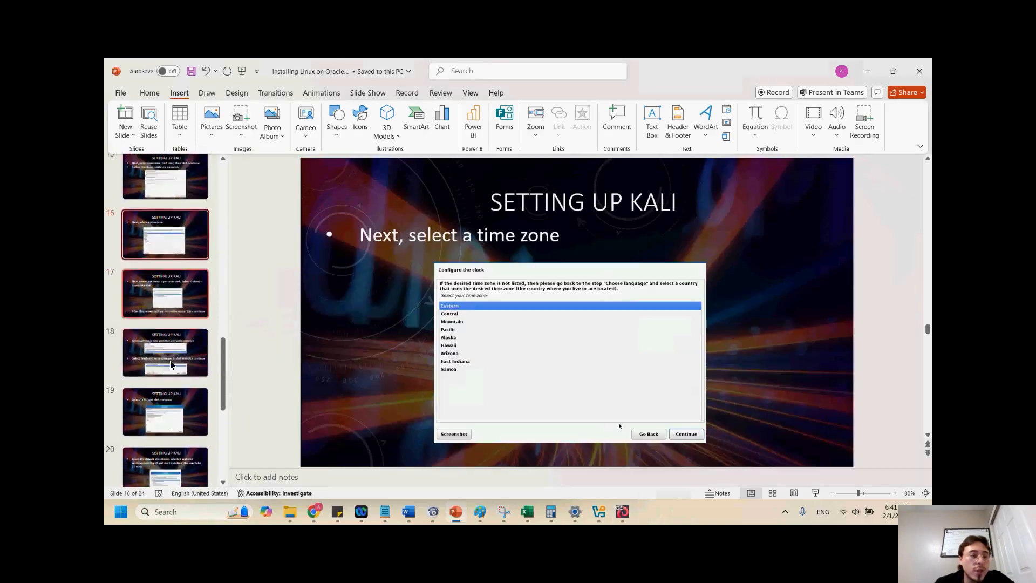
left_click(164, 238)
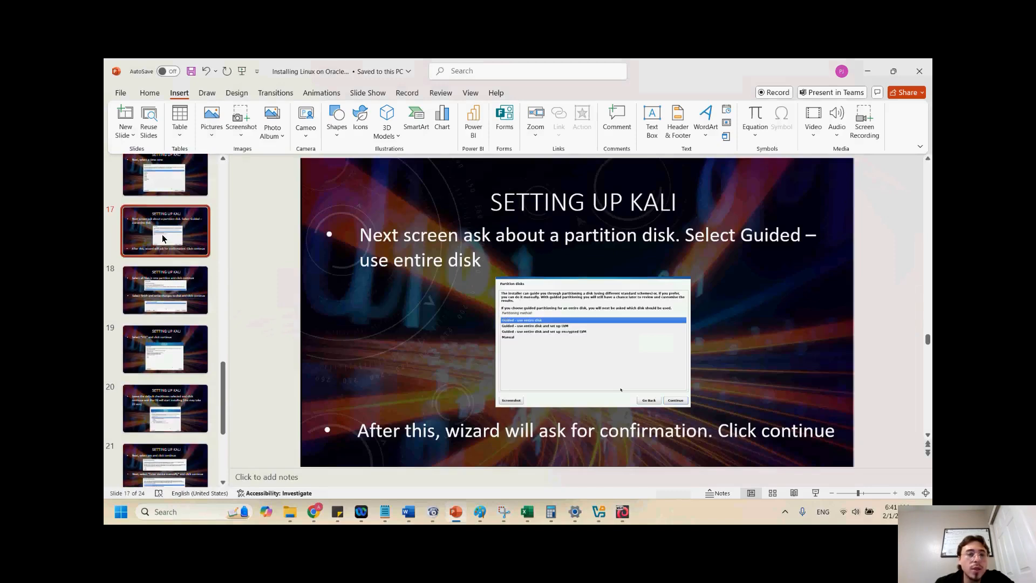
scroll(164, 239, "up", 1)
left_click(167, 215)
scroll(166, 238, "up", 2)
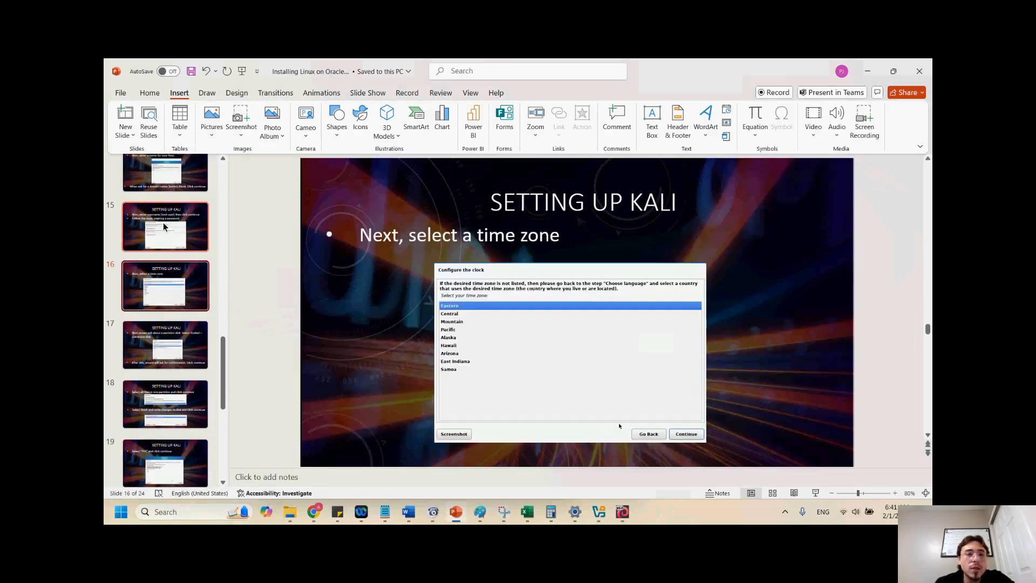
left_click(167, 238)
left_click(169, 297)
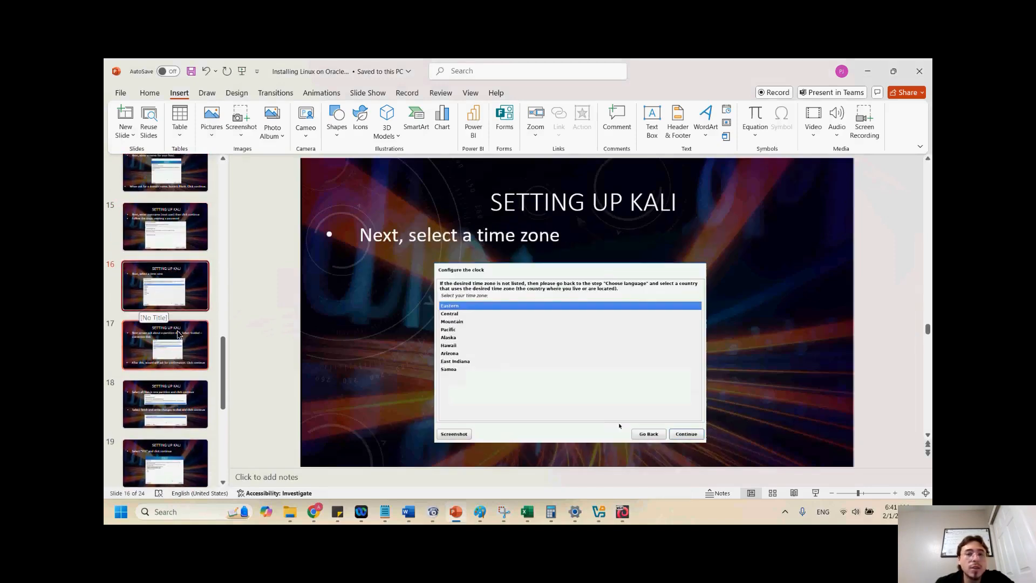
left_click(172, 336)
left_click(182, 400)
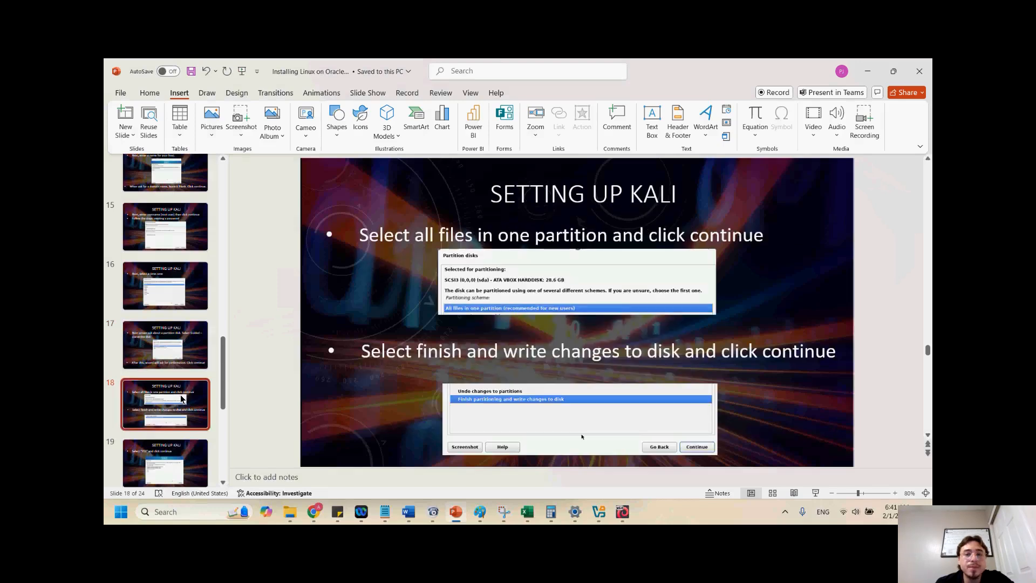
scroll(184, 398, "down", 1)
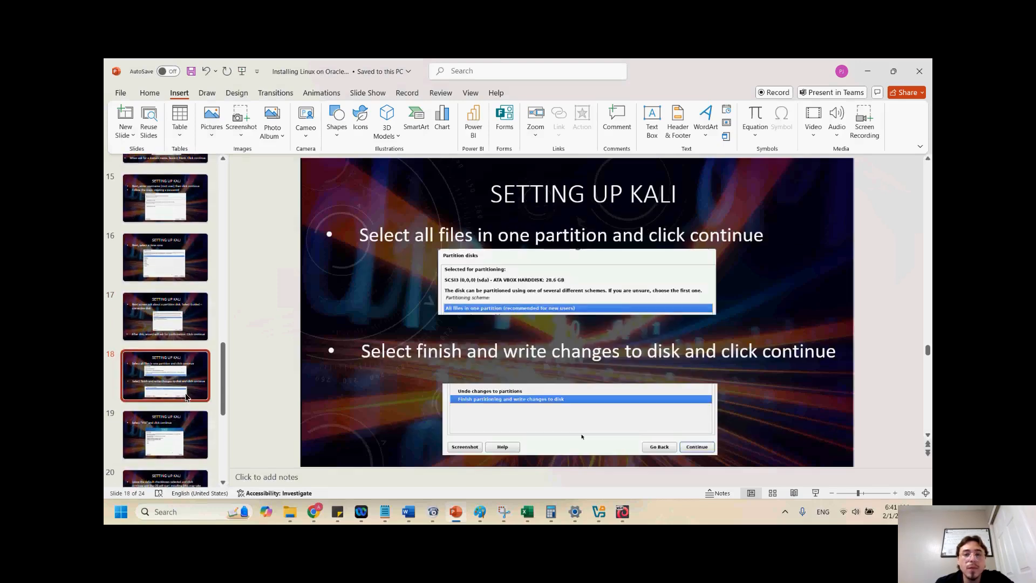
left_click(168, 428)
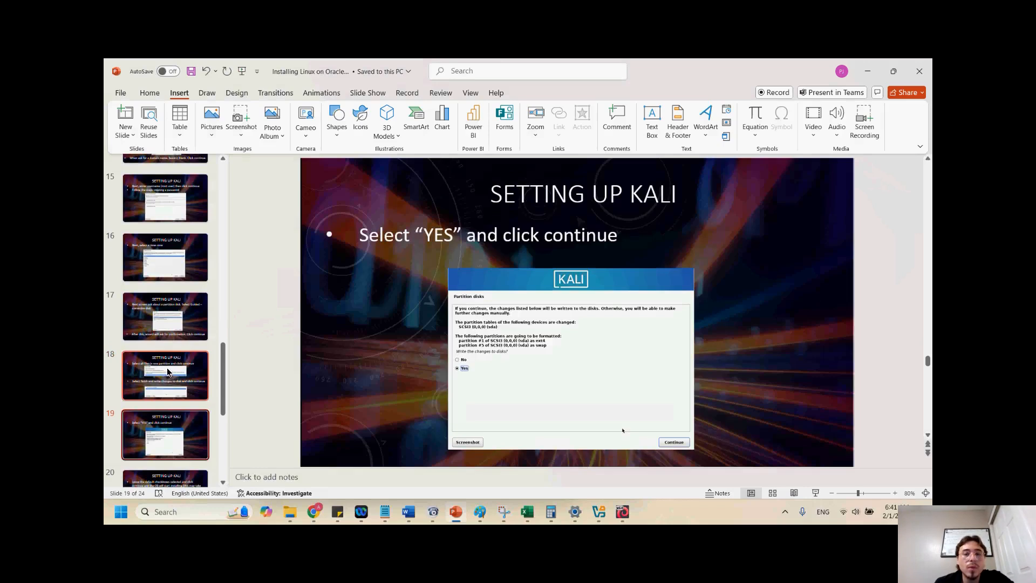
scroll(172, 389, "down", 2)
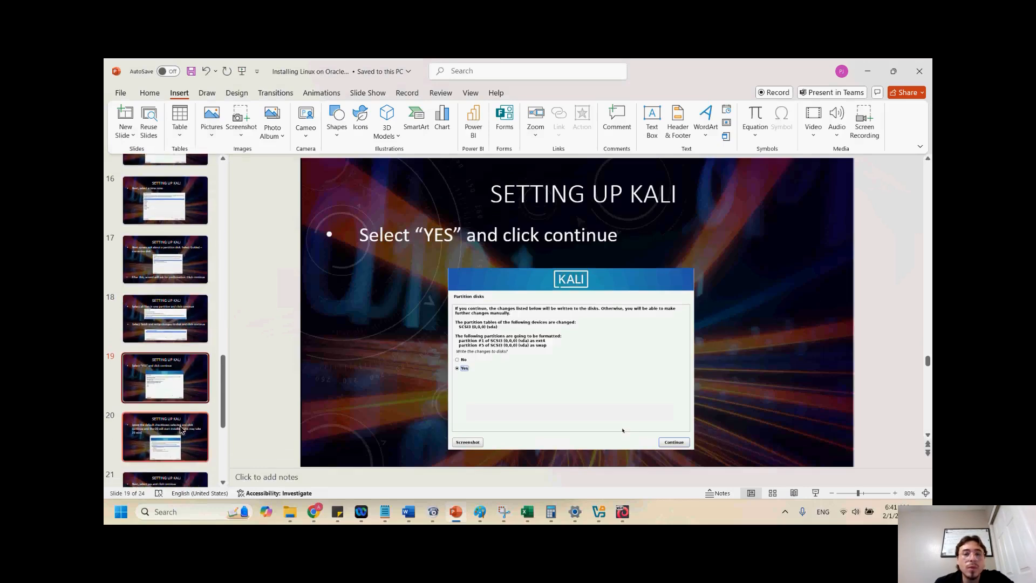
left_click(177, 313)
left_click(185, 258)
left_click(182, 208)
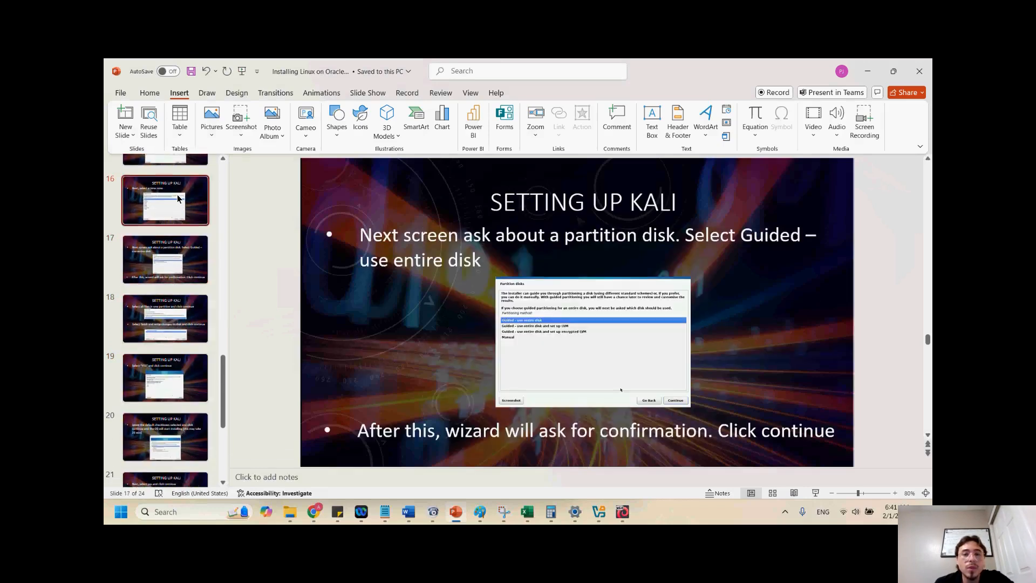
scroll(183, 223, "up", 1)
key("alt+Tab")
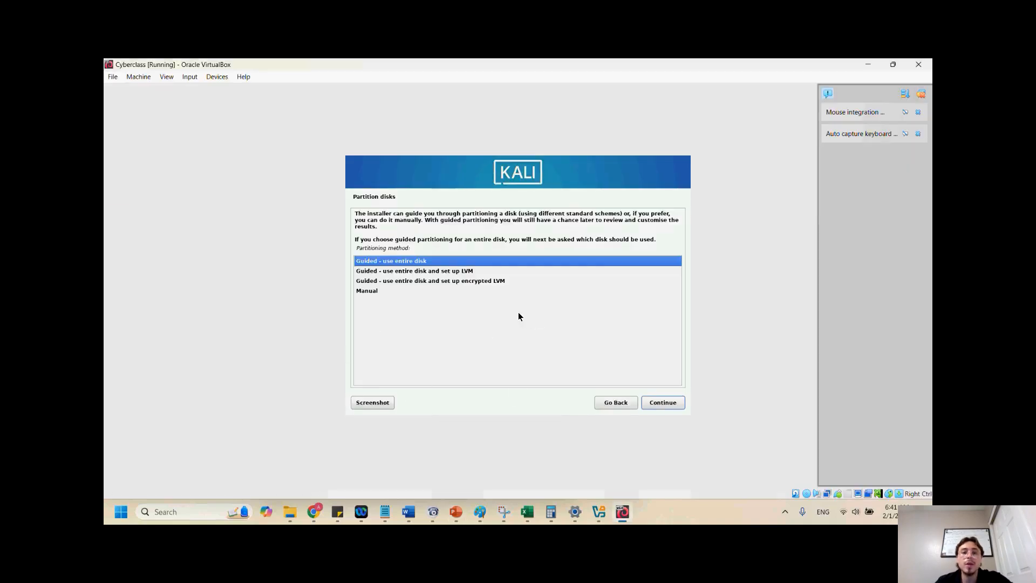
Partition with Guided - use entire disk on the VBOX hard disk, keeping all files in one partition
left_click(672, 401)
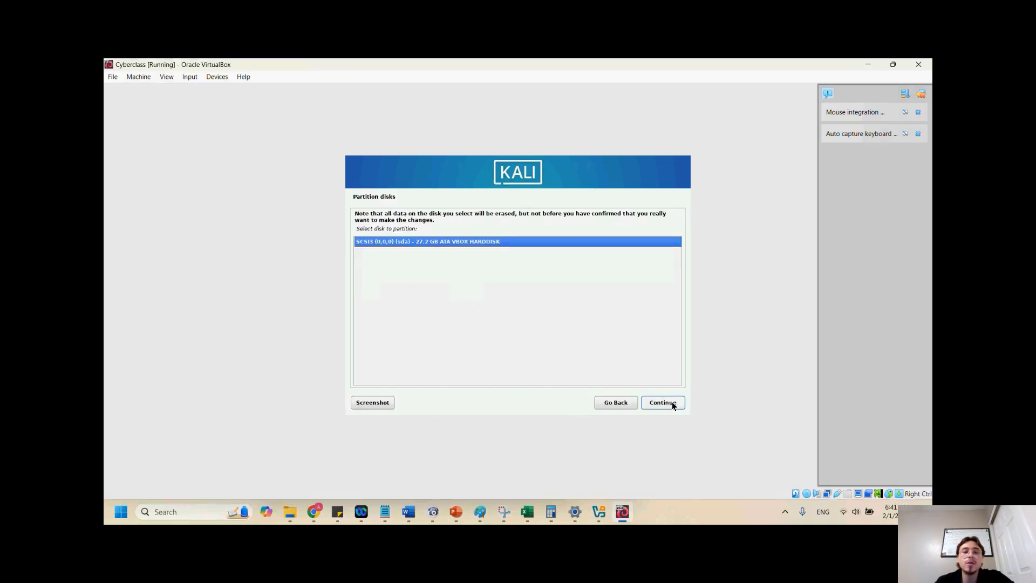
left_click(673, 404)
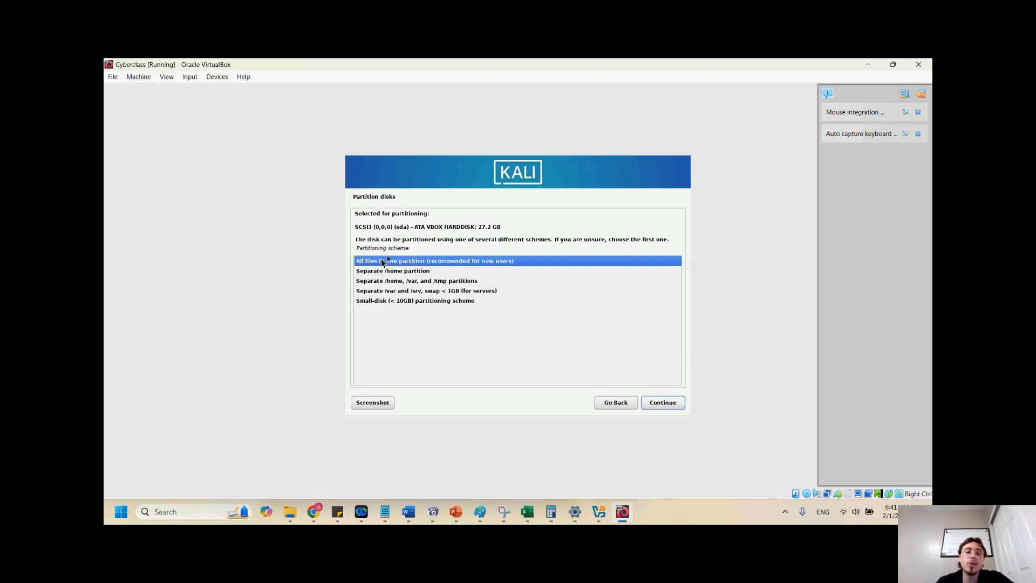
left_click(666, 403)
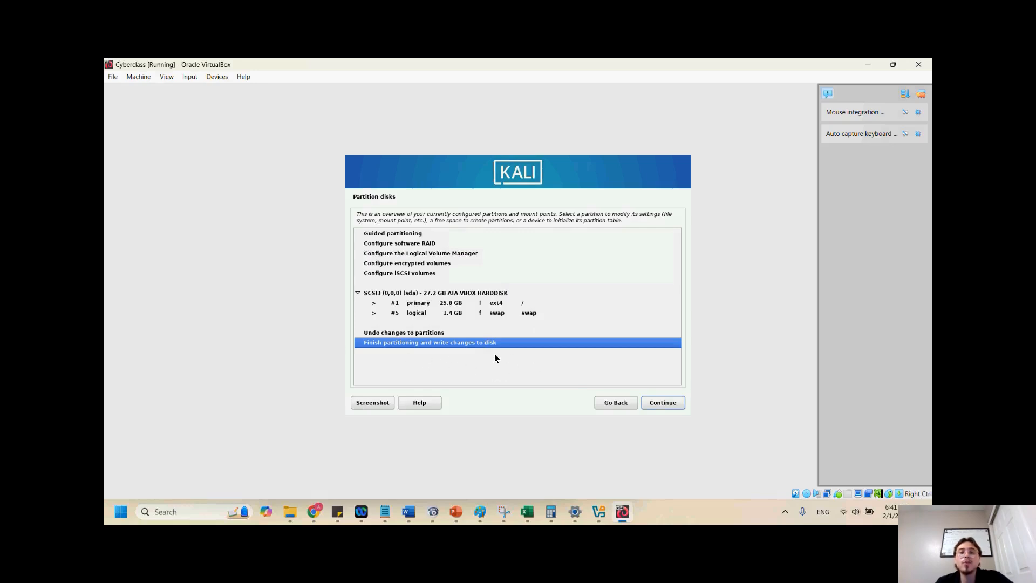
Finish partitioning and confirm Yes to write the changes to disk
left_click(659, 408)
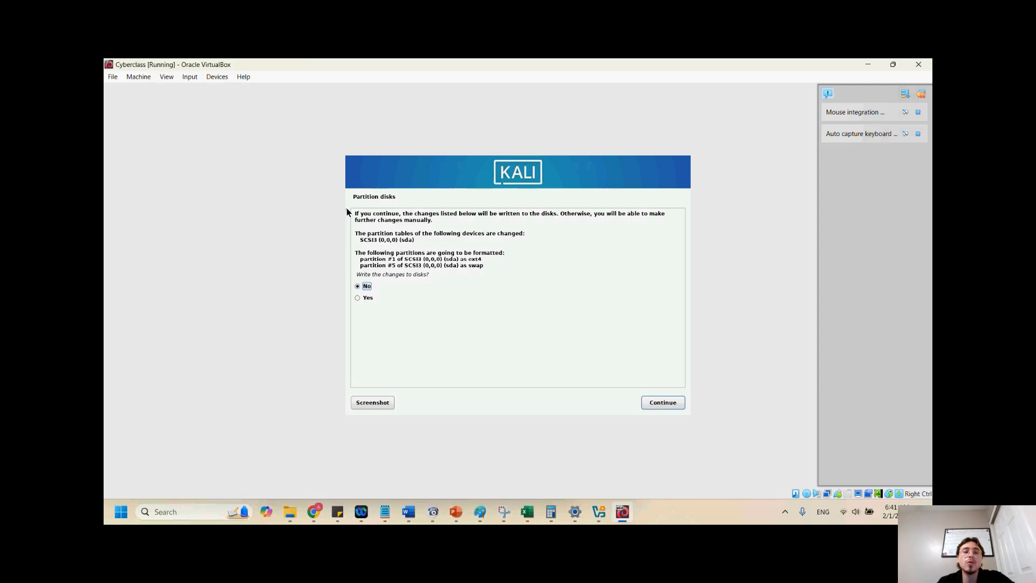
left_click(359, 299)
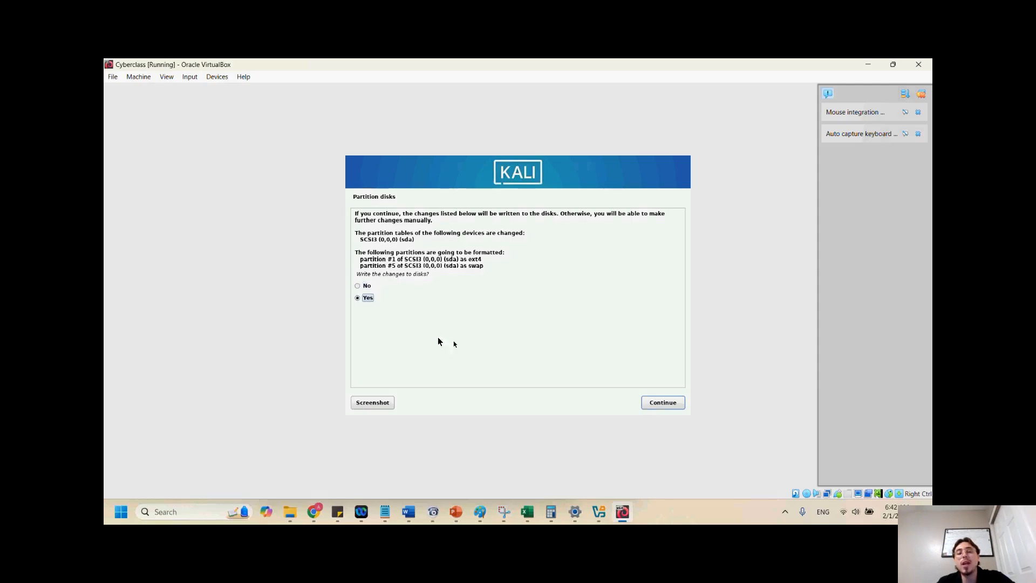
left_click(652, 409)
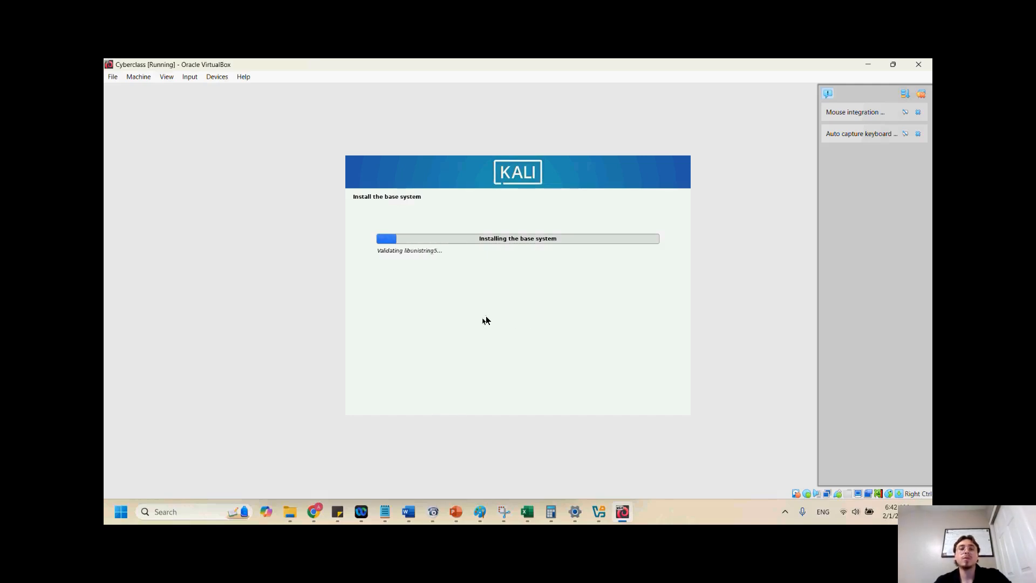
Switch to the PowerPoint presentation, start the slide show and page through the slides on software selection, then return to the installer
left_click(455, 512)
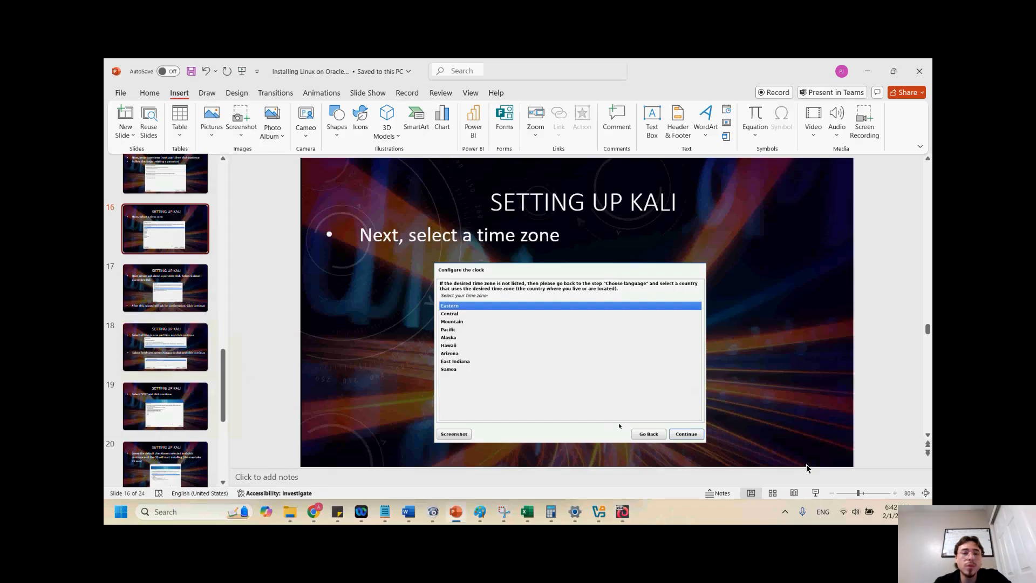
left_click(796, 494)
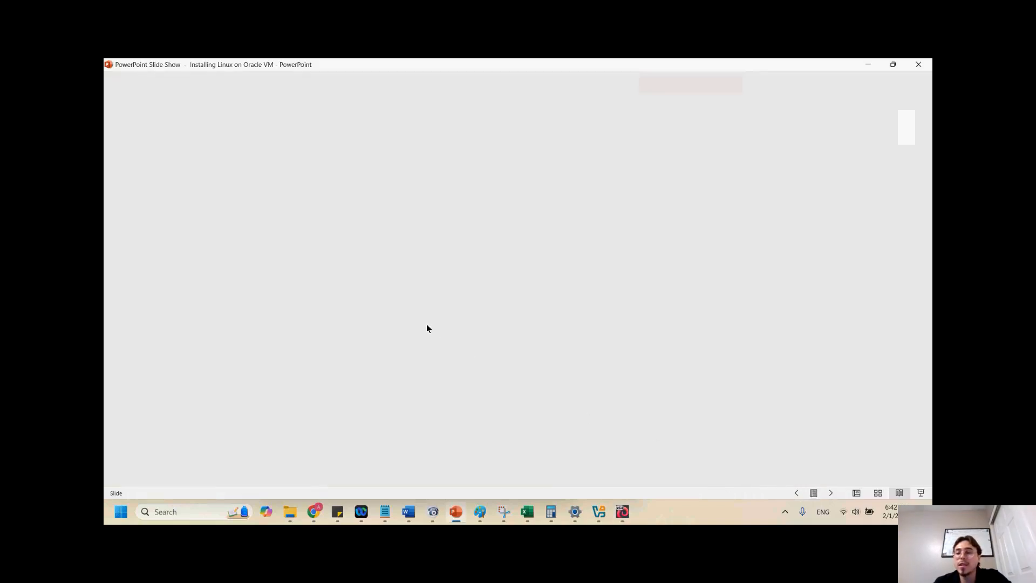
key("Right")
key("Right")
key("Right")
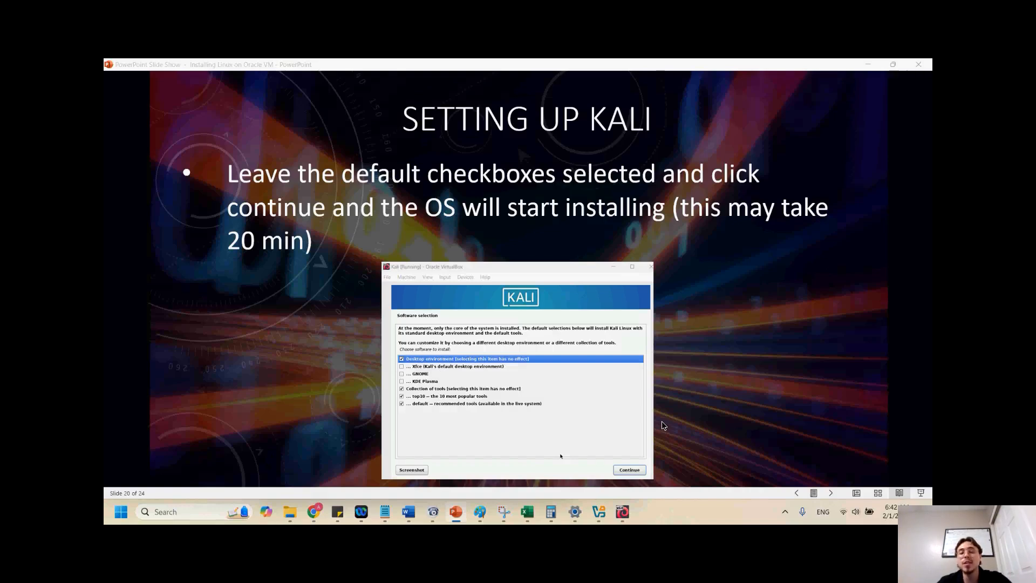
key("alt+Tab")
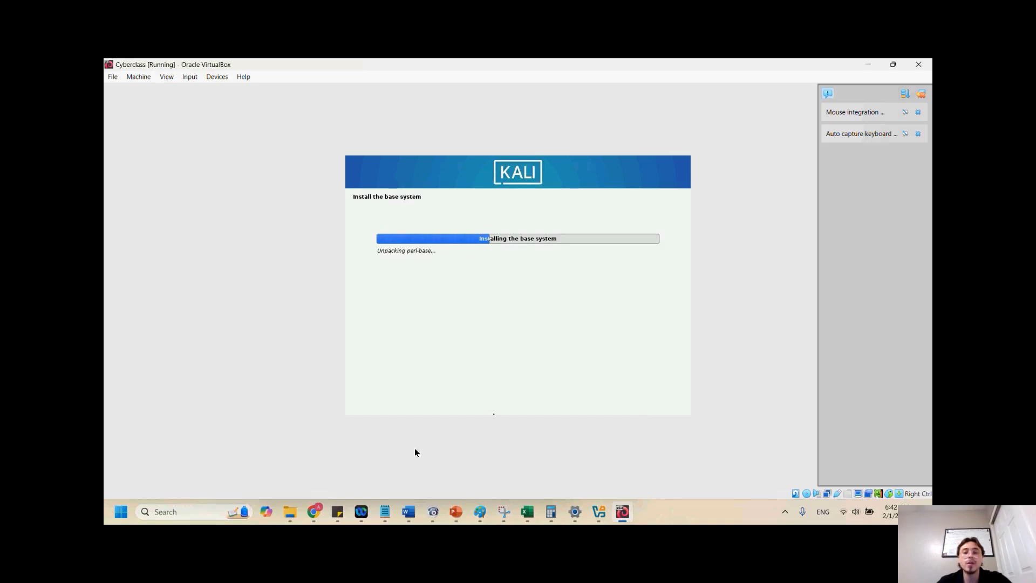
Switch back to the slide show and review the remaining slides on the GRUB boot loader and finishing installation
left_click(457, 513)
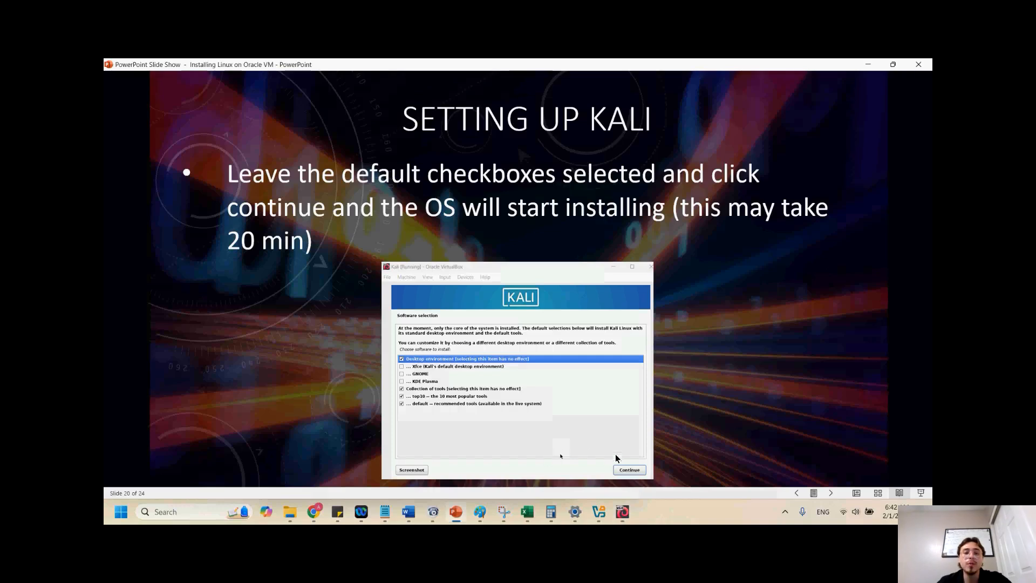
left_click(700, 417)
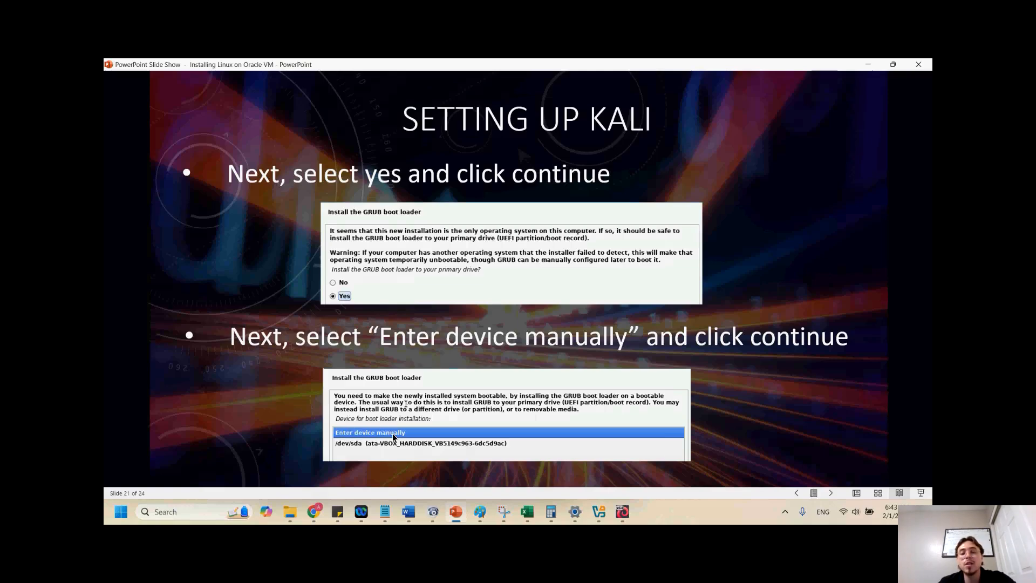
left_click(456, 418)
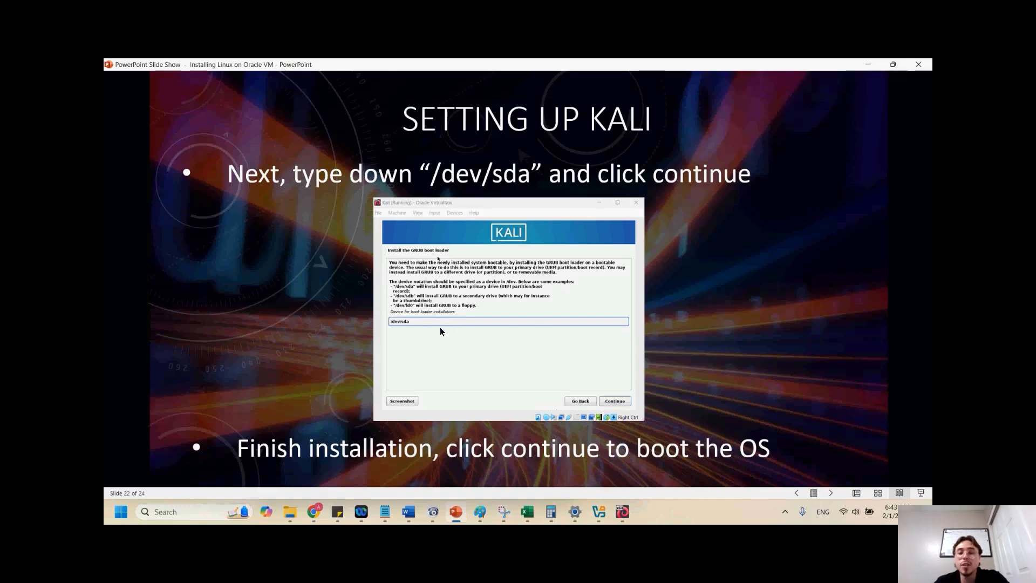
key("Right")
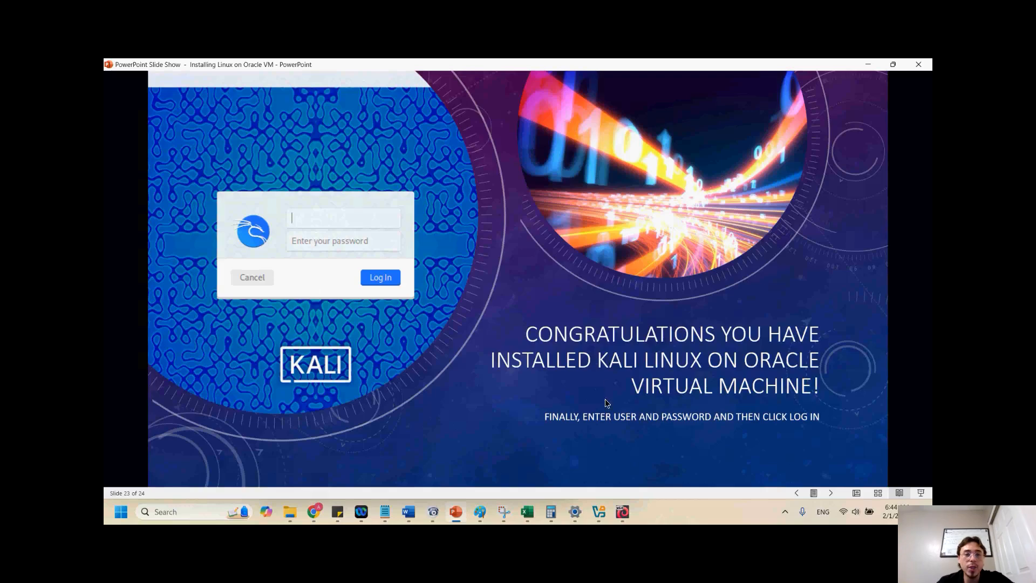
left_click(482, 280)
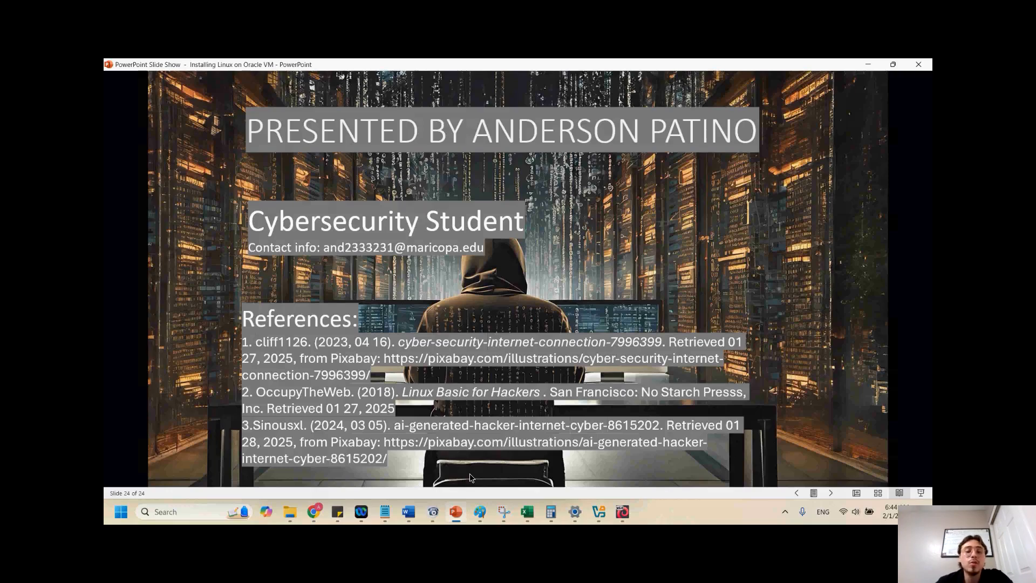
Return to the Cyberclass VM and continue the Software selection with the default desktop environment and tool collections checked
left_click(621, 513)
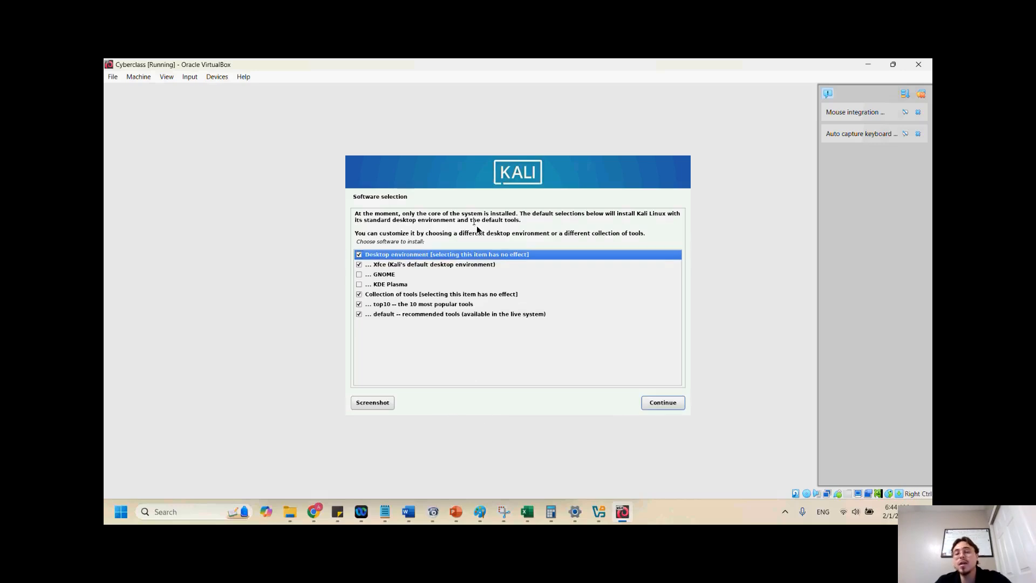
left_click(661, 404)
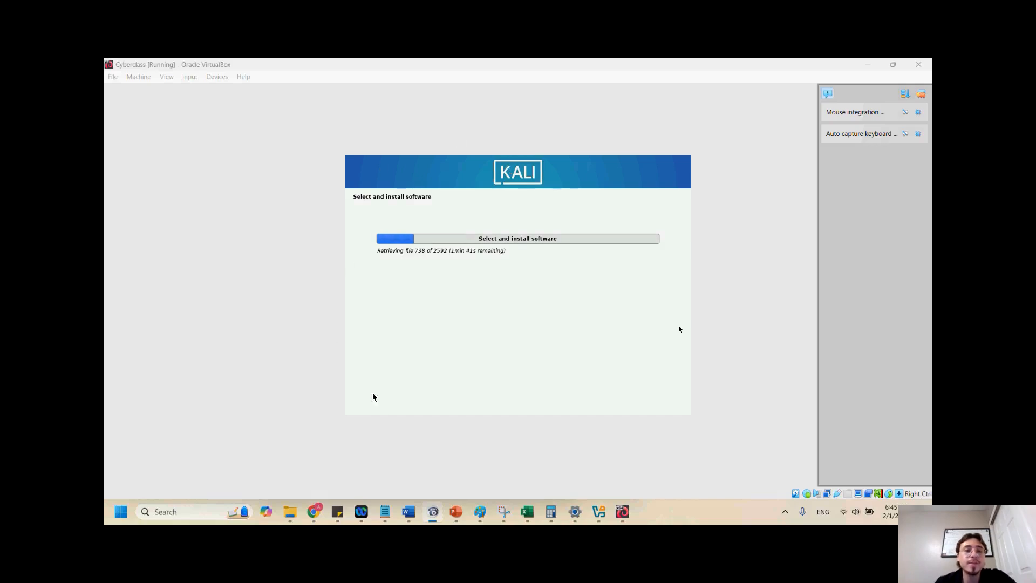
left_click(214, 347)
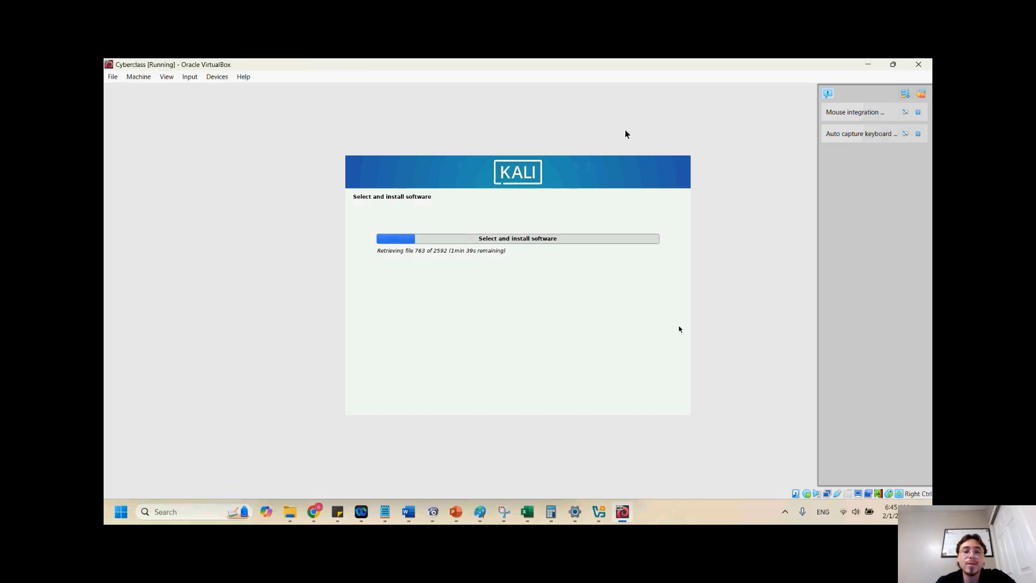
left_click(578, 82)
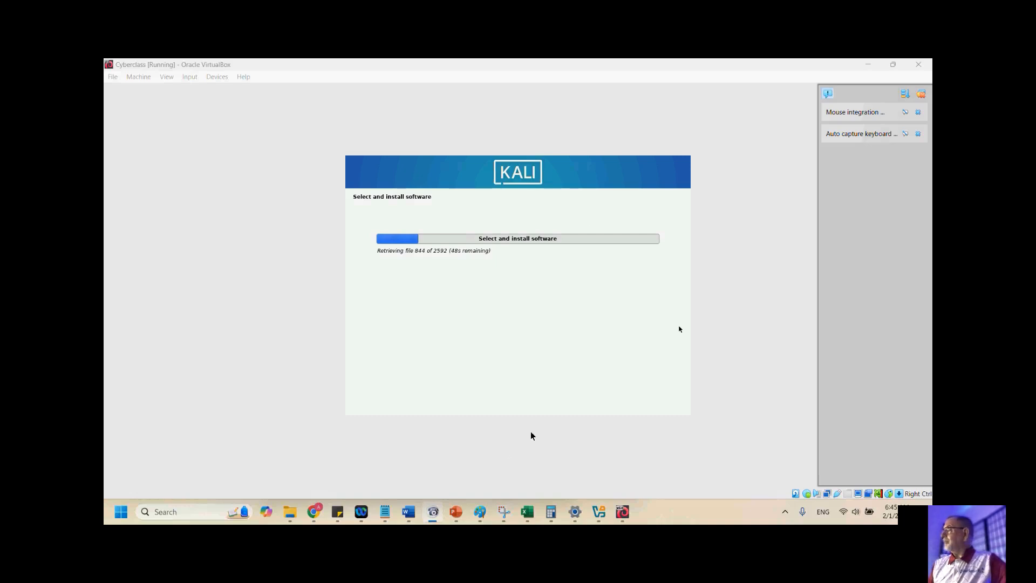
left_click(244, 320)
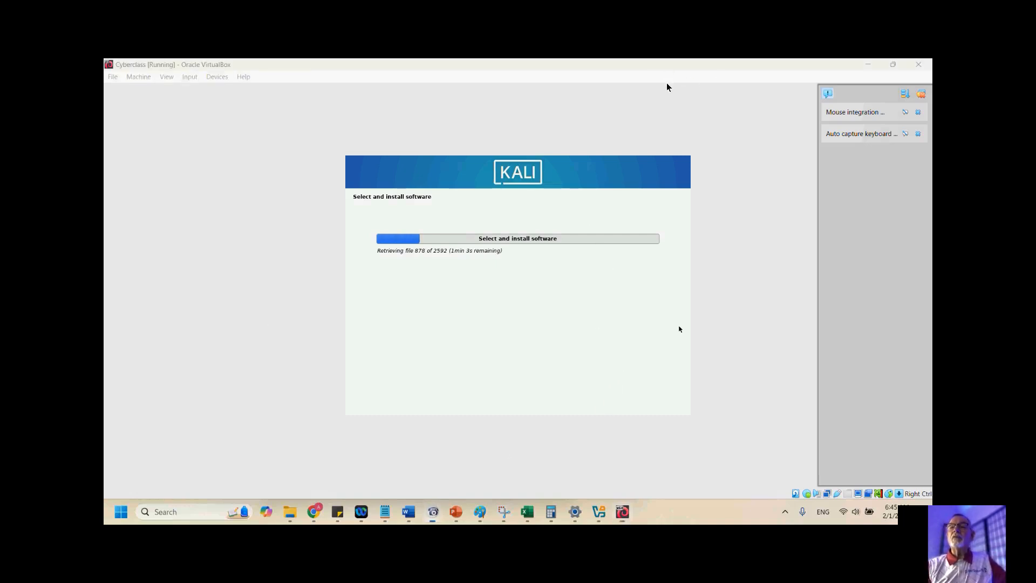